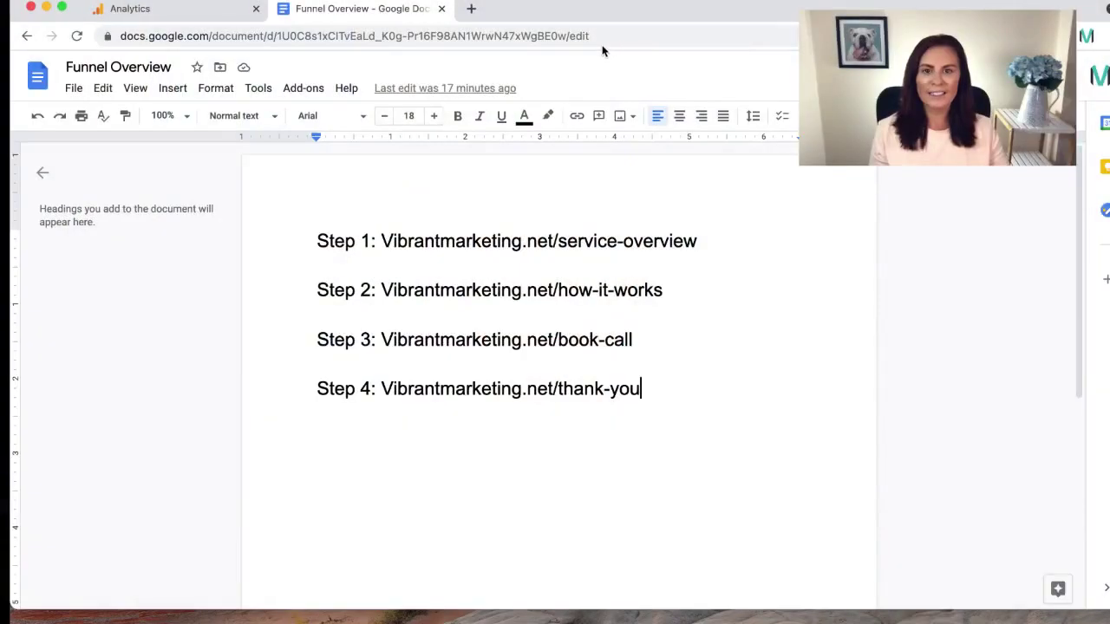
Switch to Google Analytics and open the Goals settings of the All Web Site Data view.
left_click(586, 69)
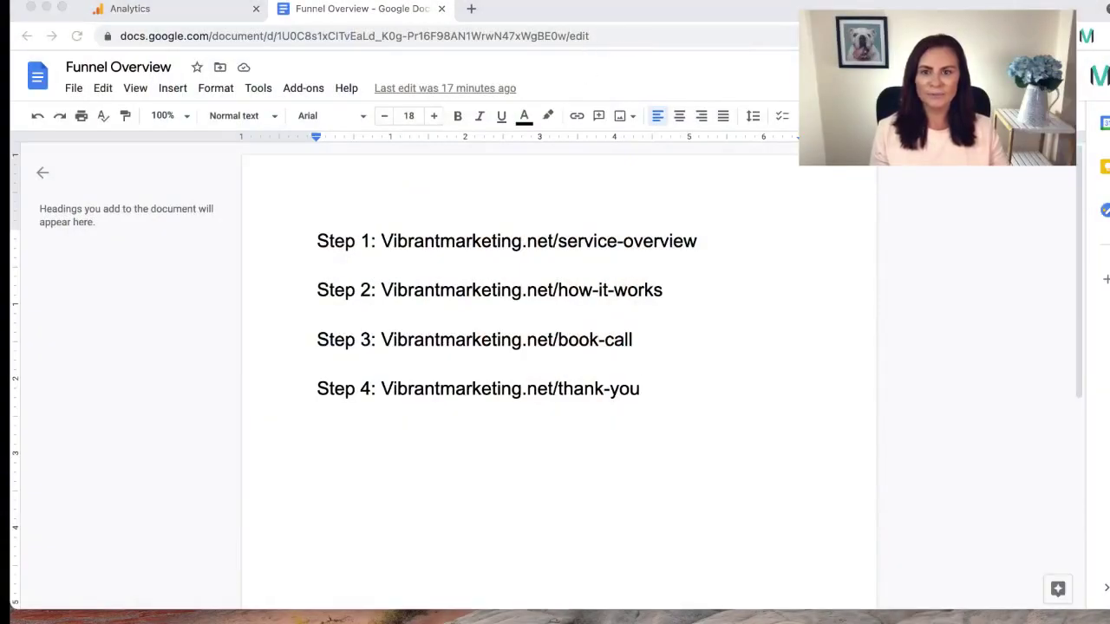
left_click(130, 9)
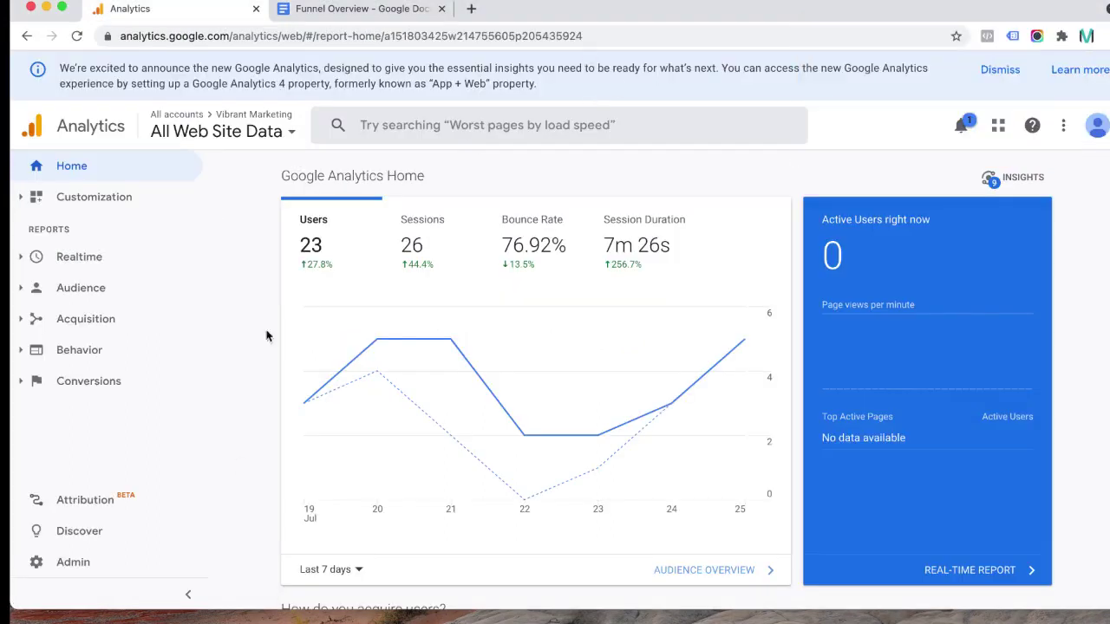
scroll(148, 511, "down", 1)
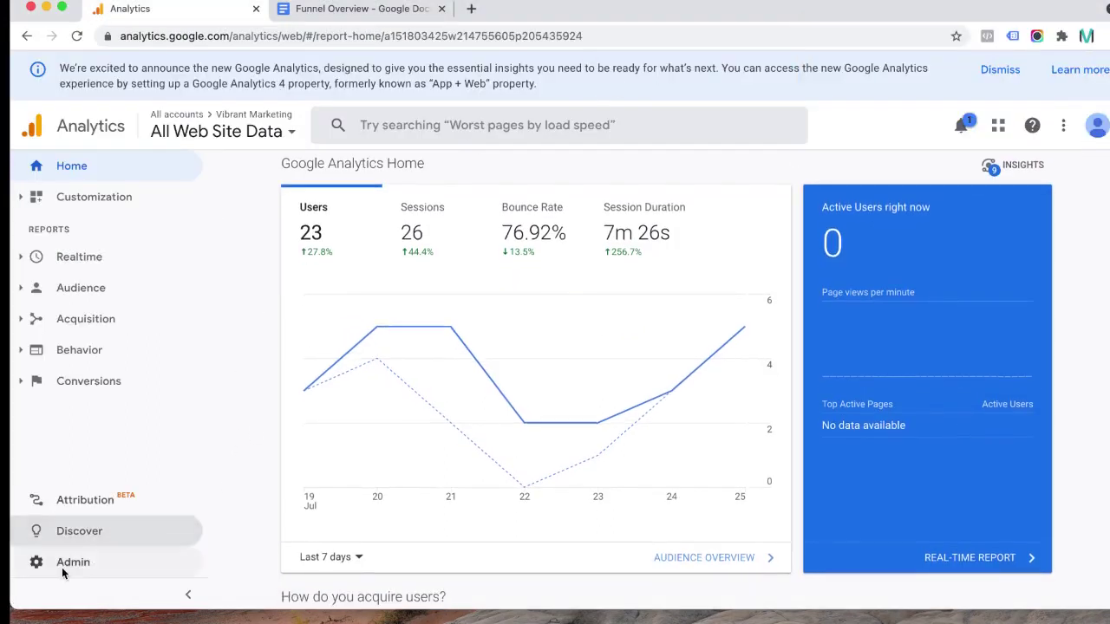
left_click(62, 567)
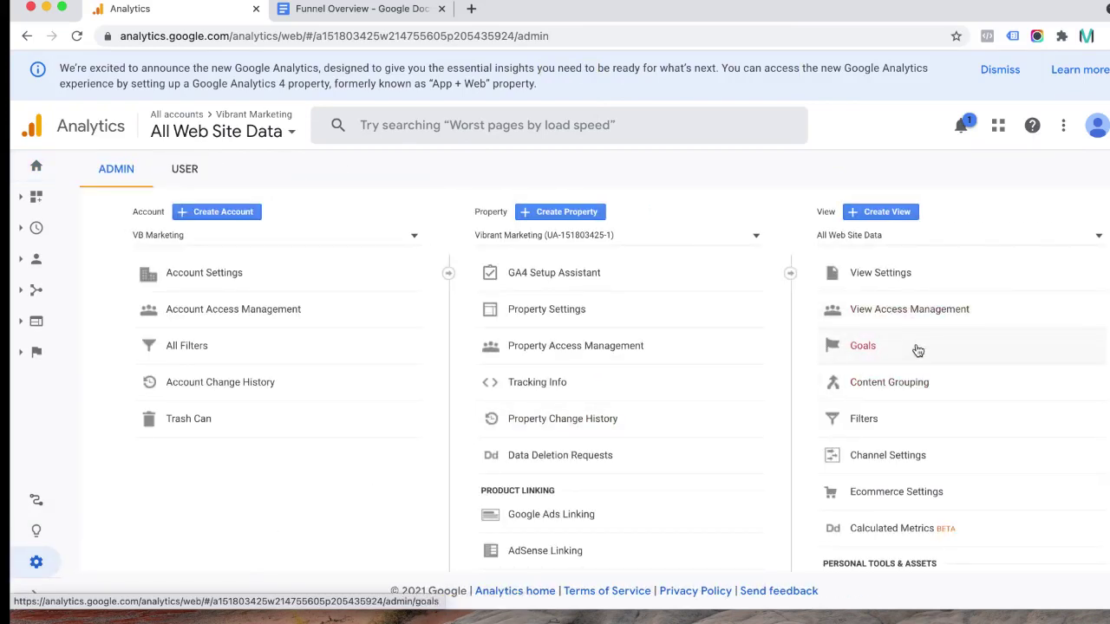
left_click(865, 354)
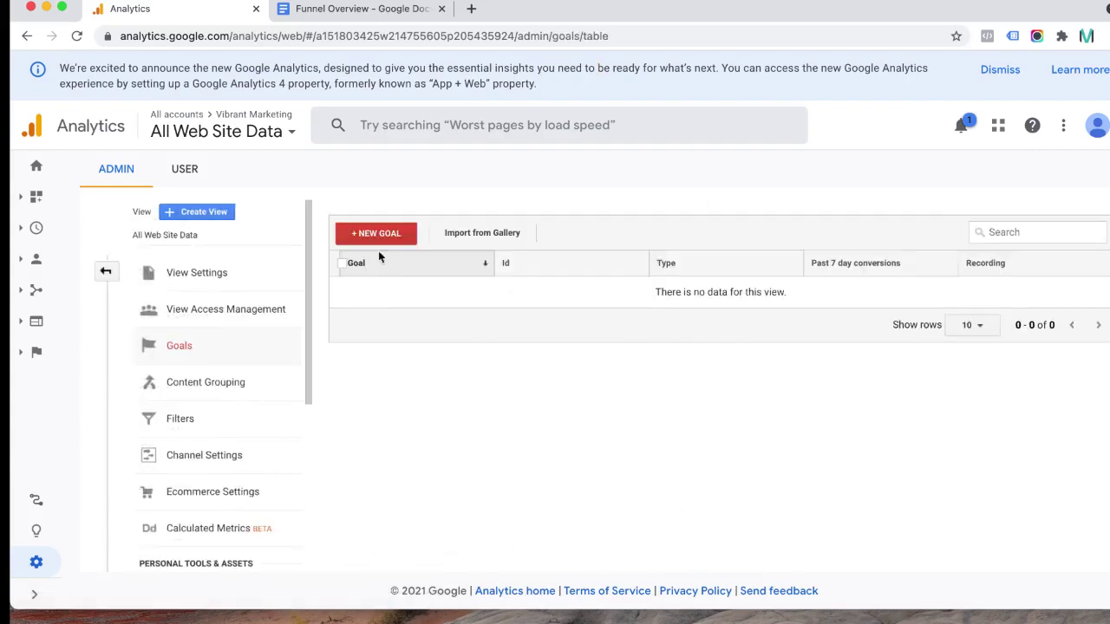
Start a new goal using the Custom goal setup.
left_click(366, 241)
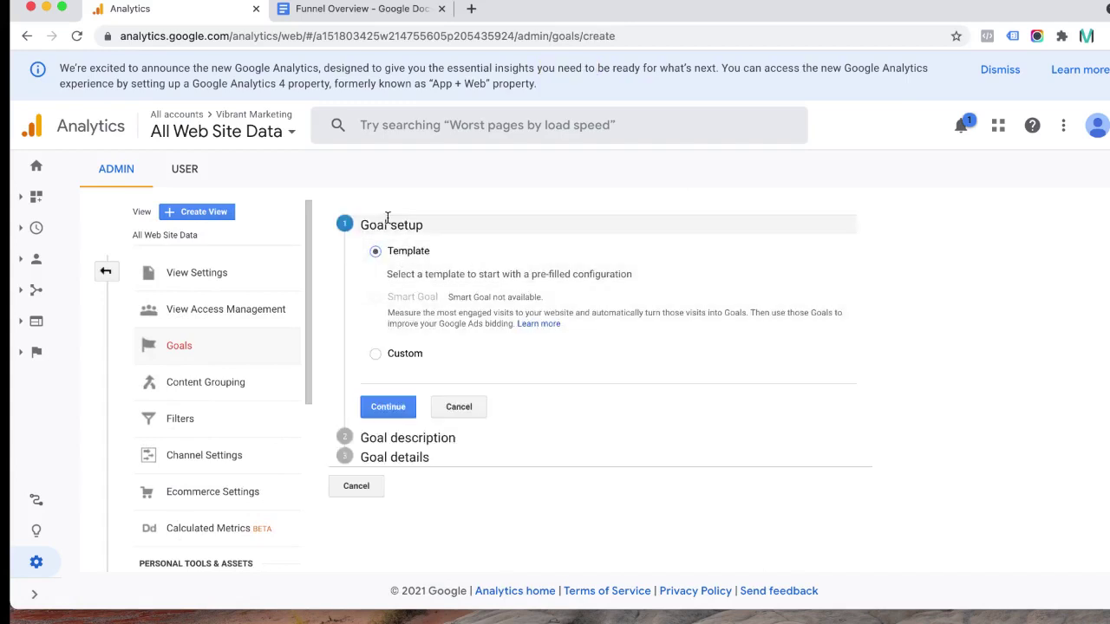
left_click(373, 357)
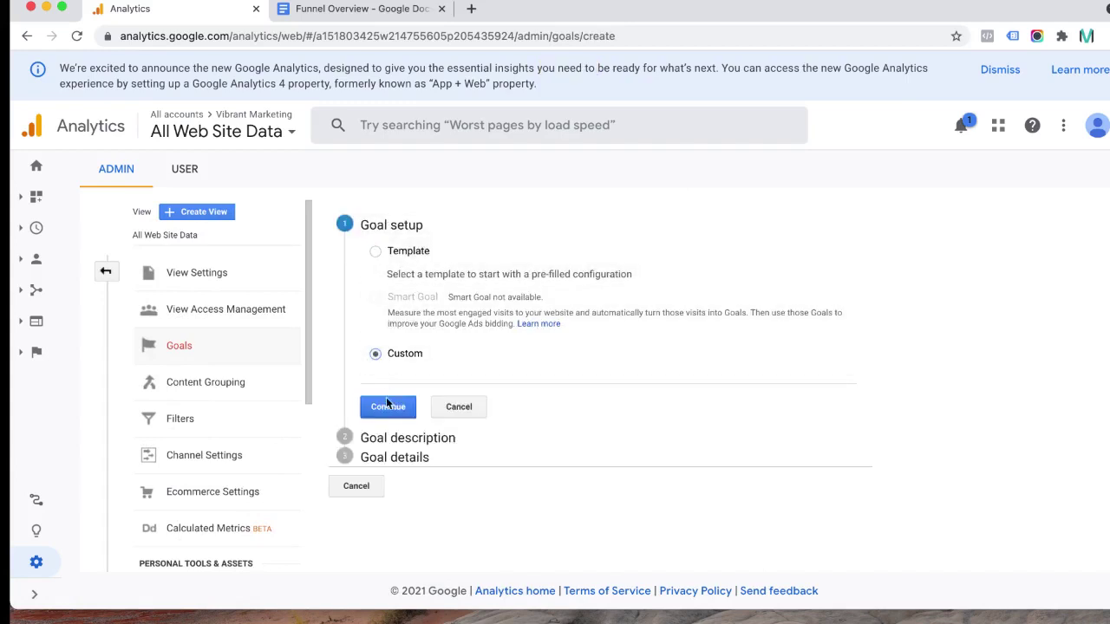
left_click(387, 406)
Name the goal "Sign Up For A Call" and set its type to Destination.
left_click(406, 311)
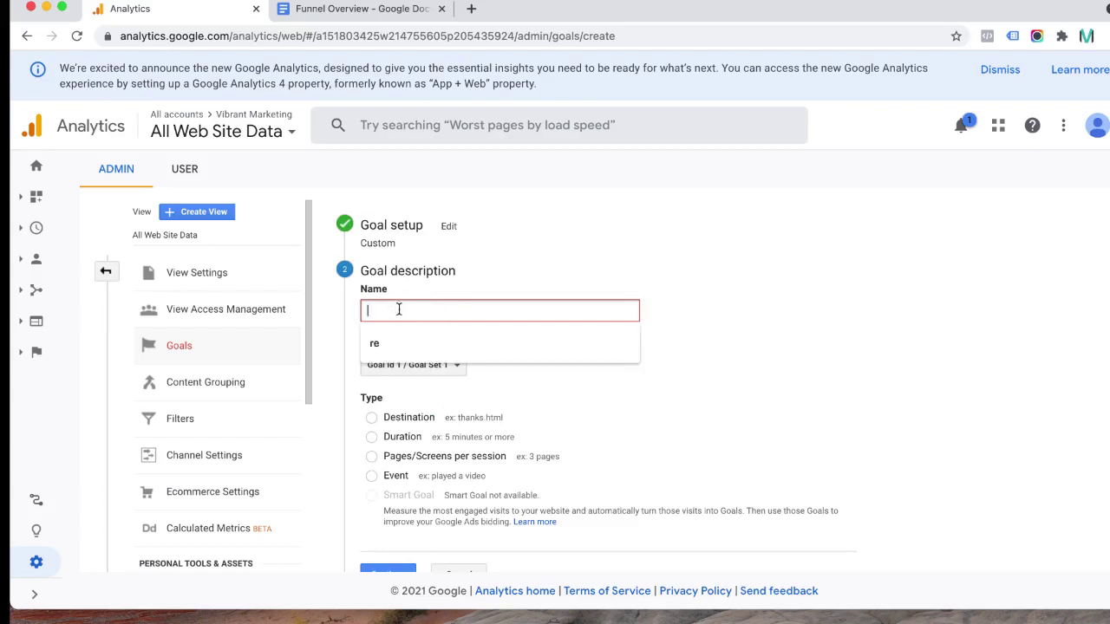
type("Sign Up For A Call")
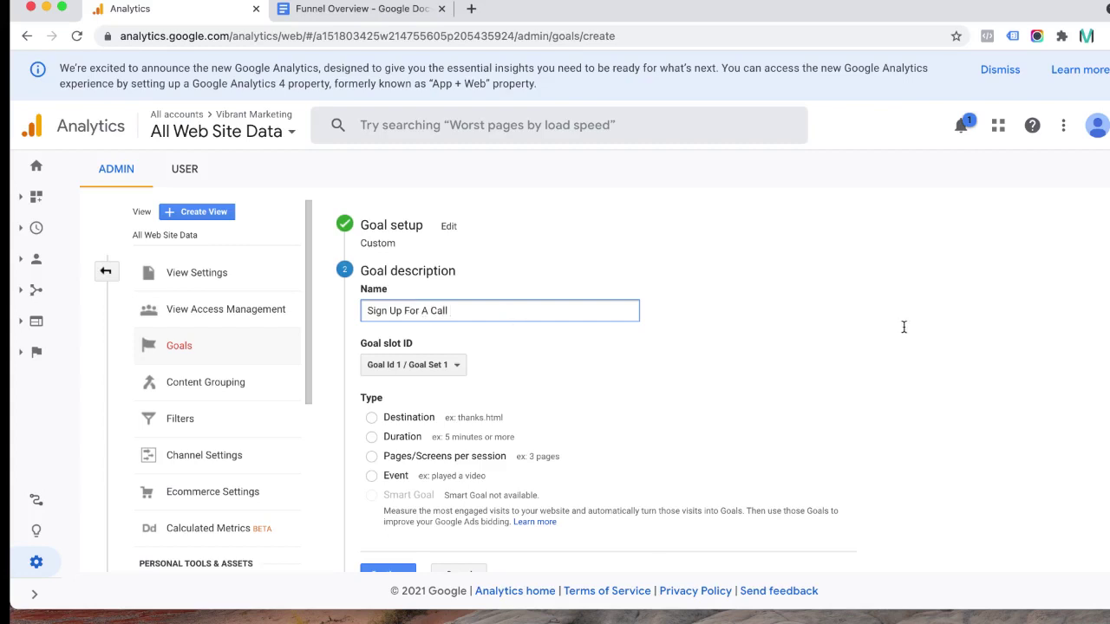
scroll(902, 329, "down", 2)
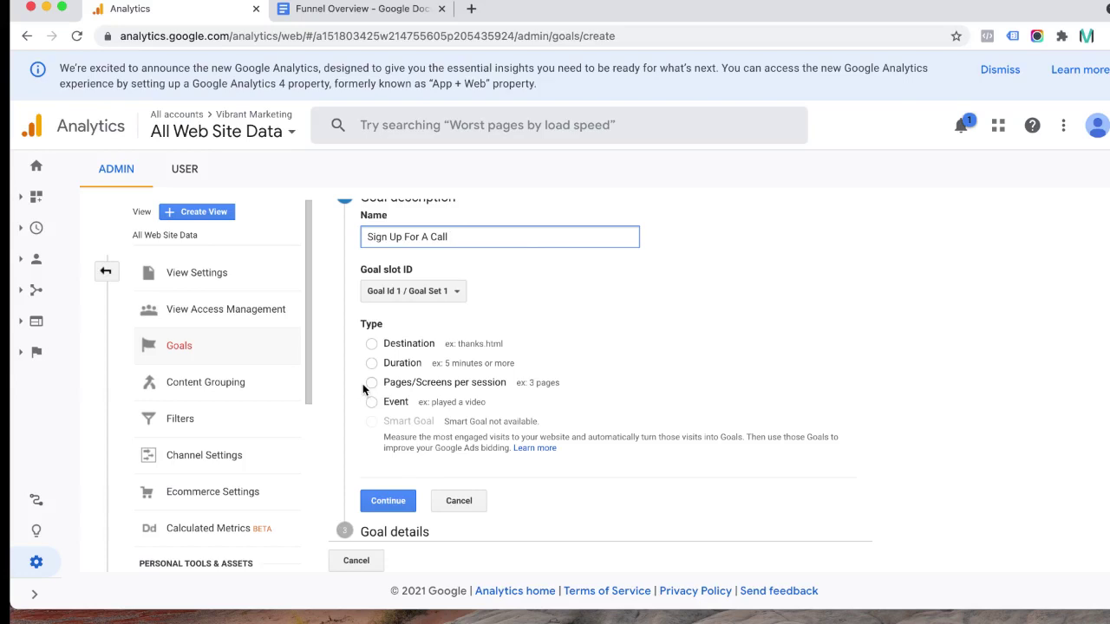
left_click(371, 344)
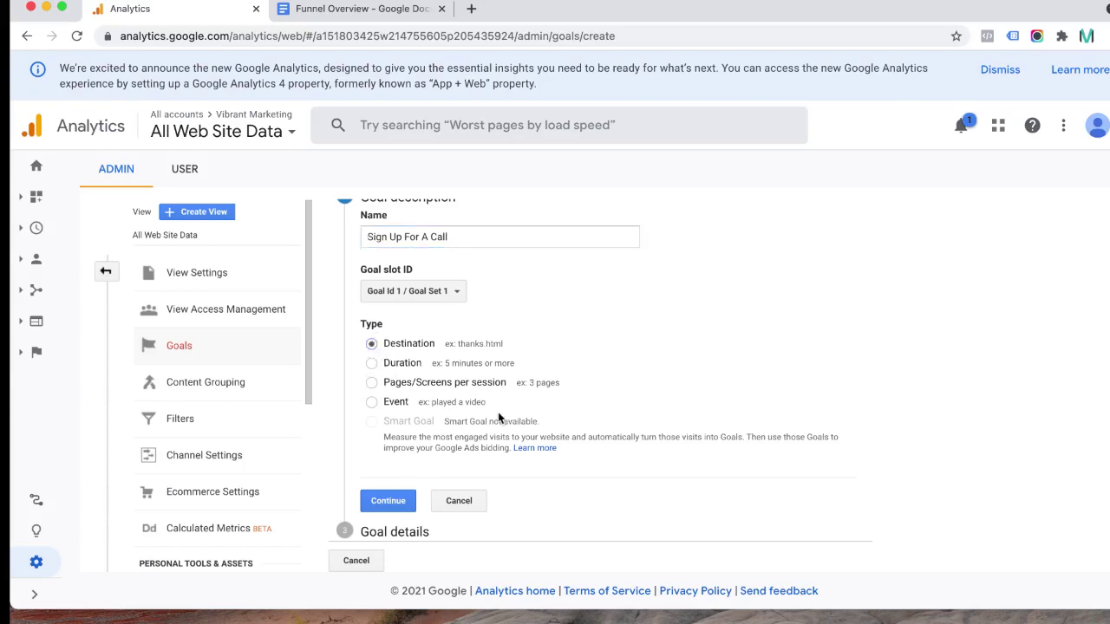
left_click(413, 499)
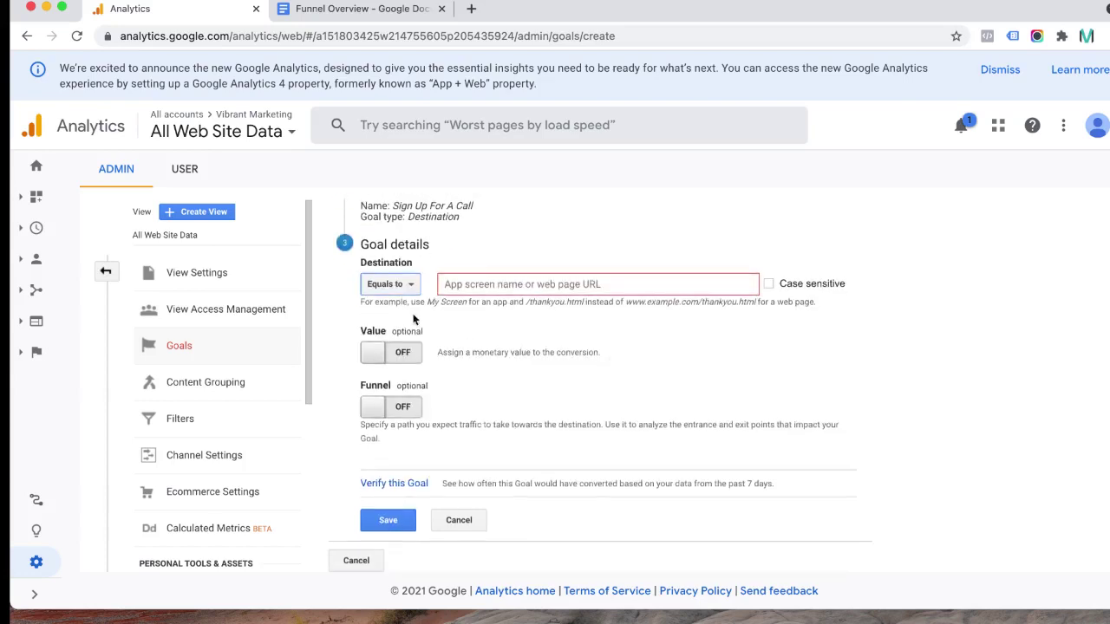
Set the goal's destination to Begins with /service-overview, using the Step 1 page name copied from the Funnel Overview document.
left_click(401, 286)
left_click(414, 338)
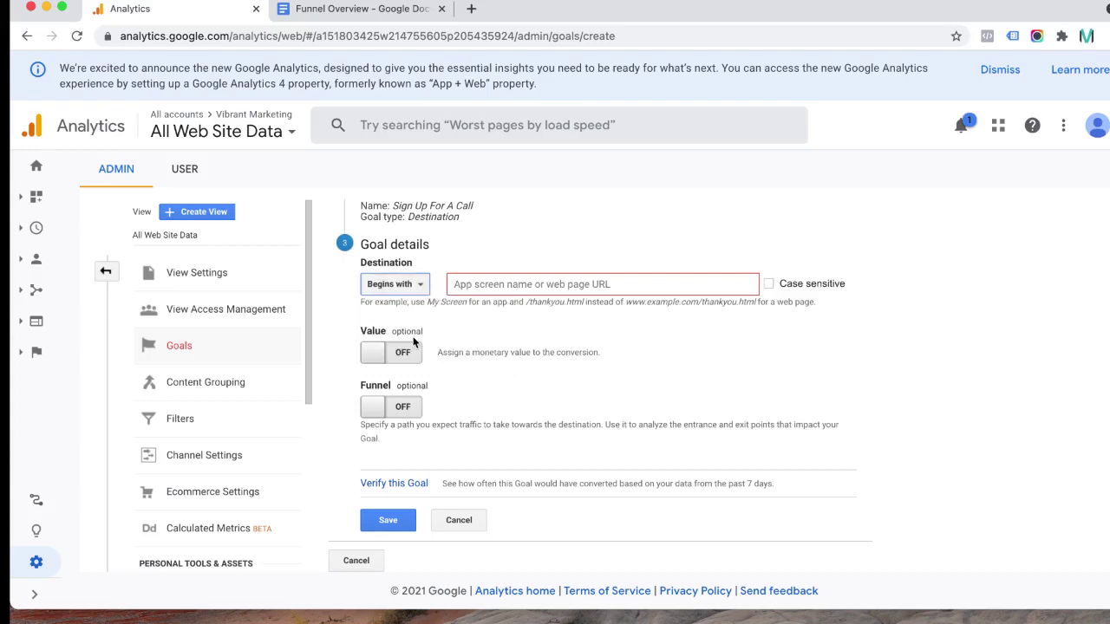
left_click(356, 9)
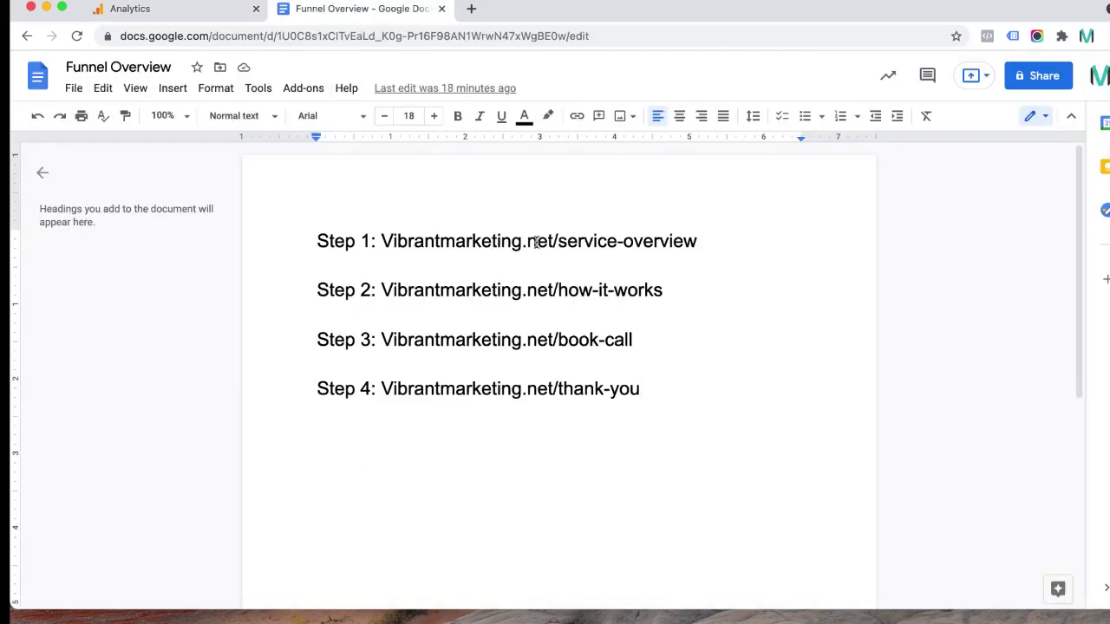
left_click_drag(558, 243, 696, 240)
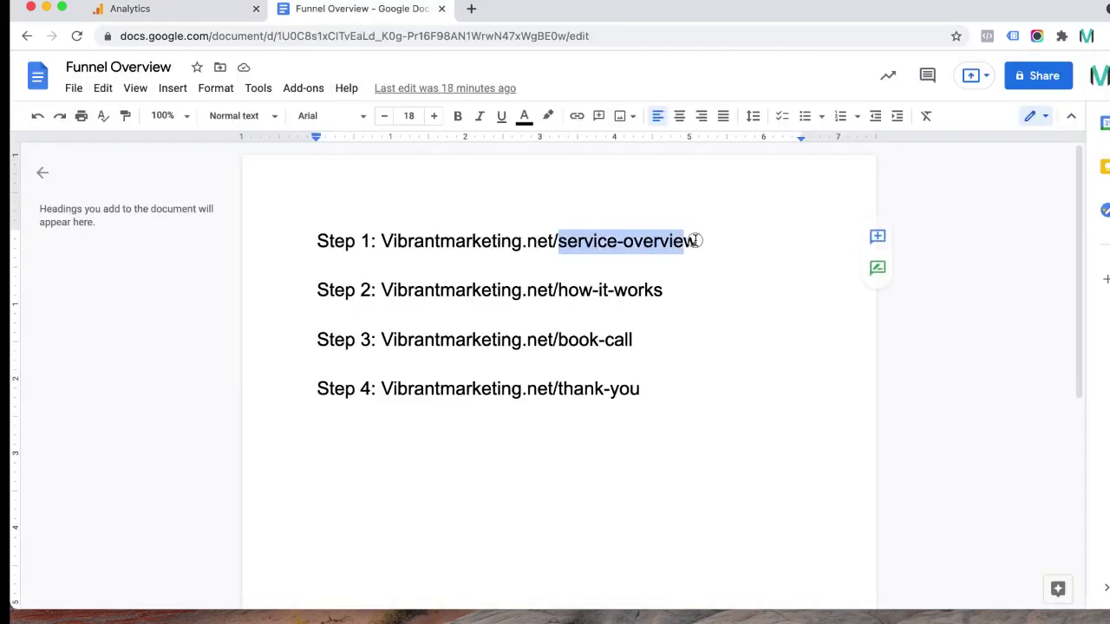
right_click(658, 240)
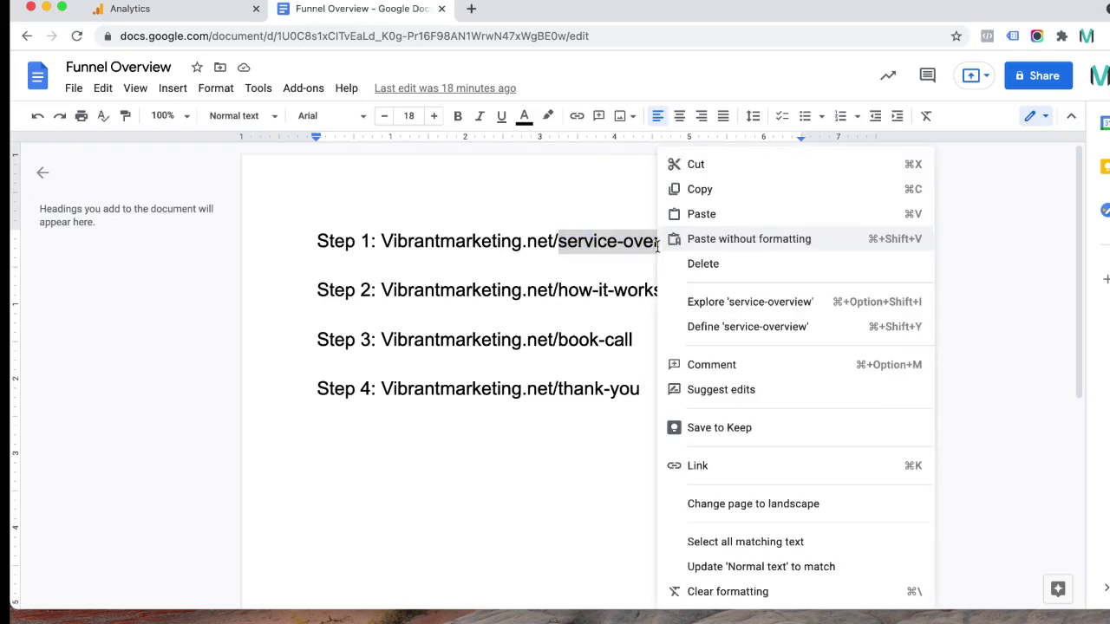
left_click(696, 190)
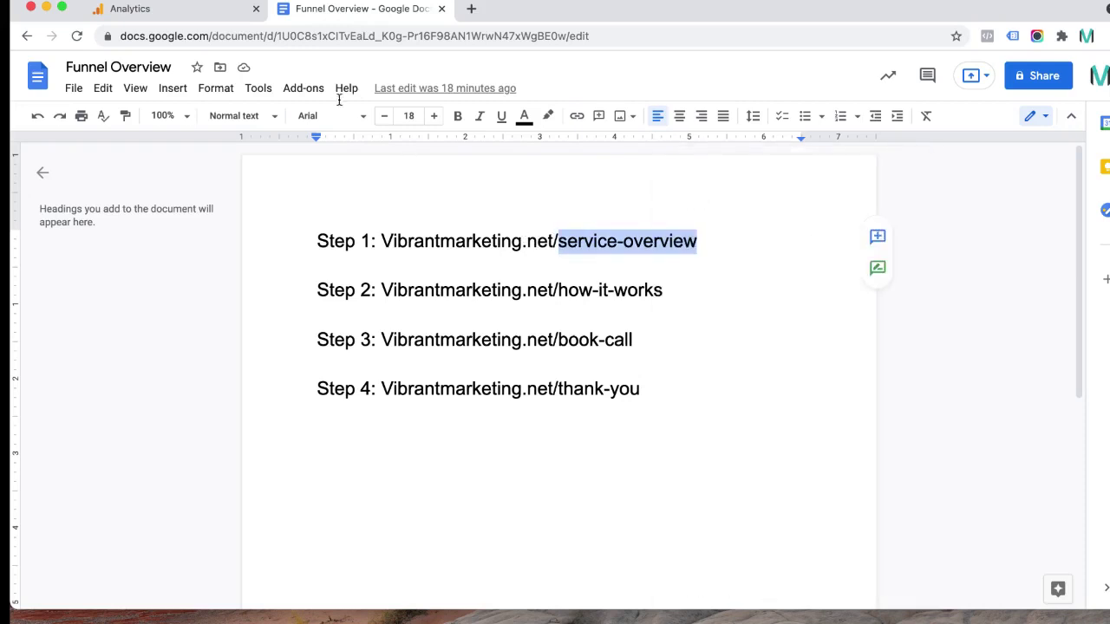
left_click(178, 10)
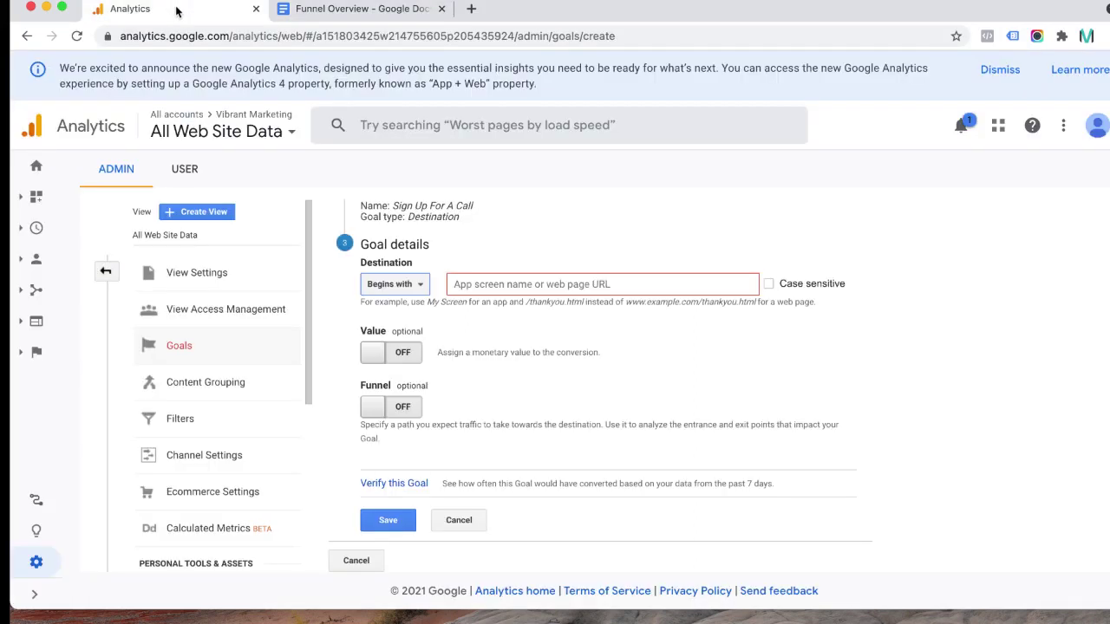
left_click(517, 287)
key("super+v")
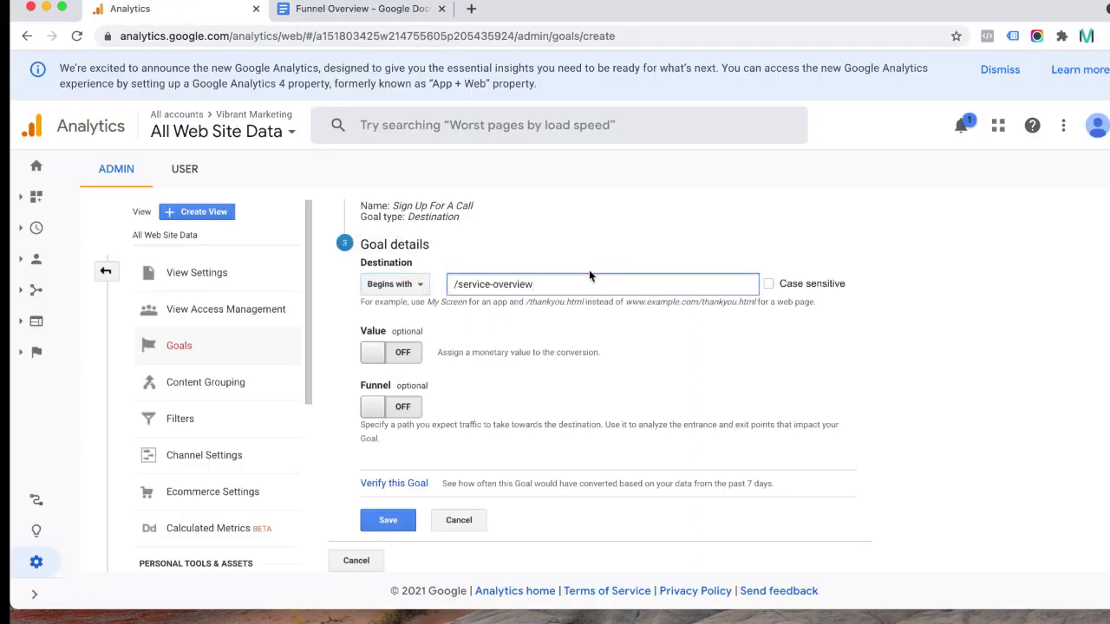
Enable the goal's funnel and define step 1 as "View Sales Page" with the page /service-overview, without assigning a monetary value.
left_click(383, 356)
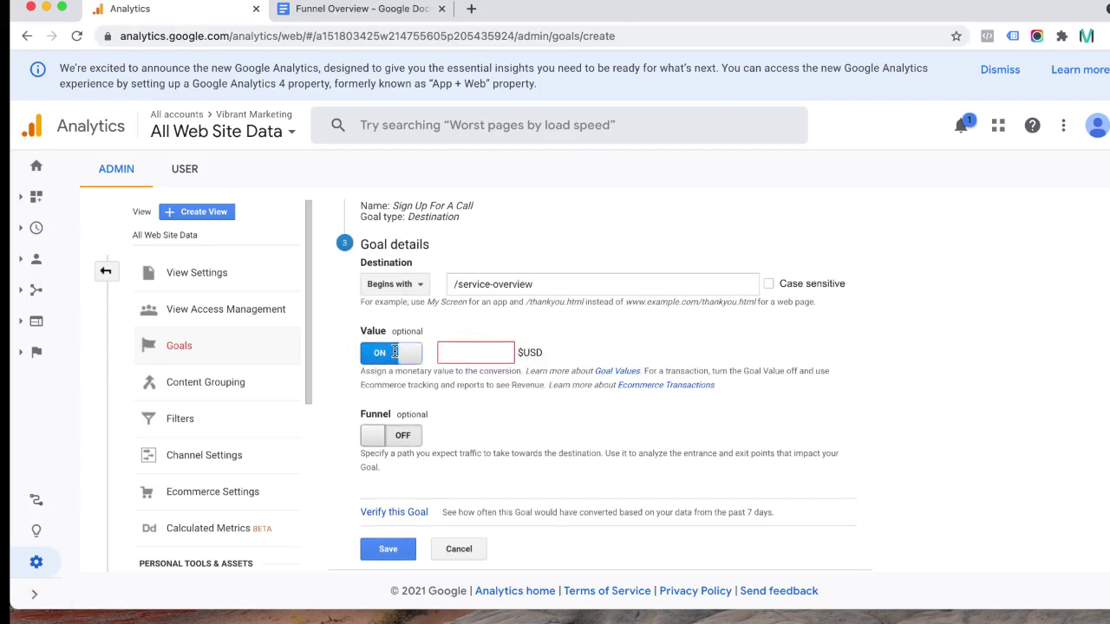
left_click(395, 352)
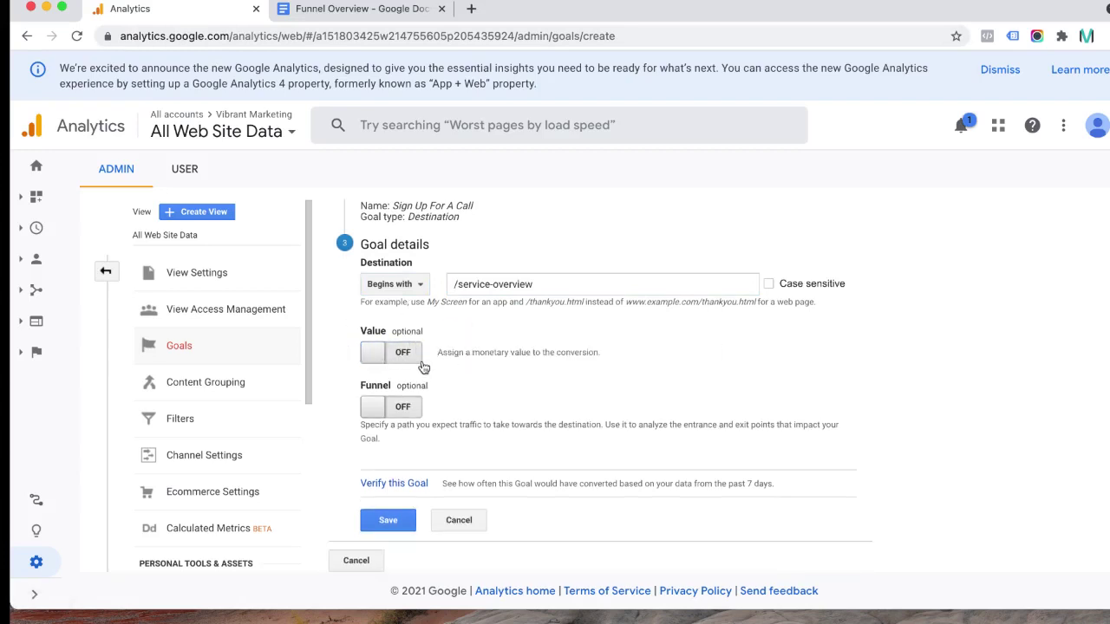
left_click(386, 413)
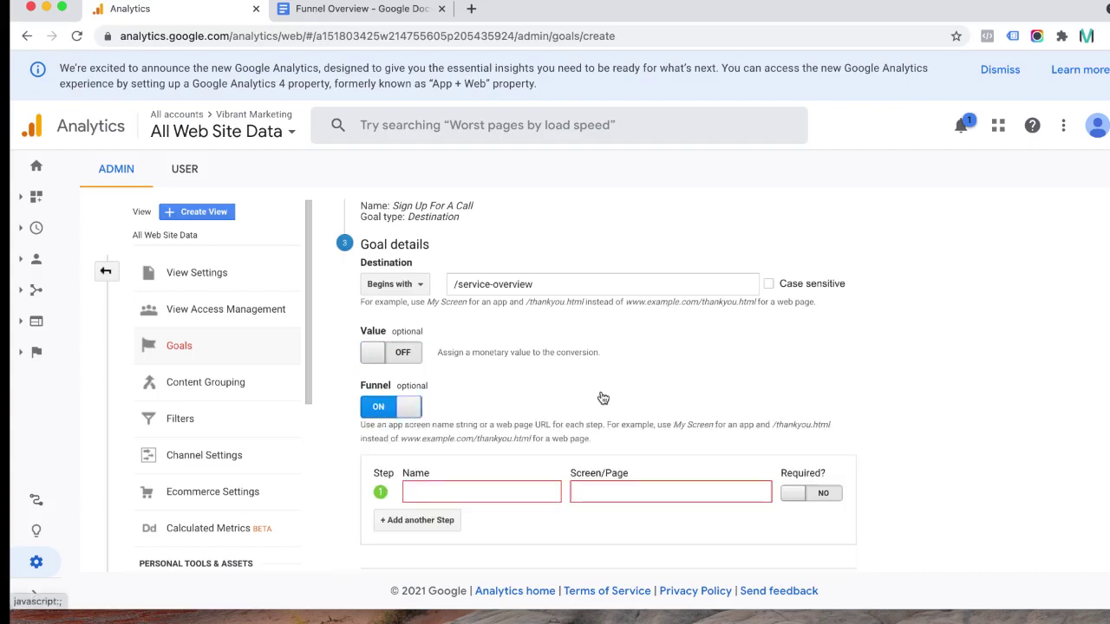
scroll(599, 324, "down", 2)
left_click(486, 395)
type("Vi")
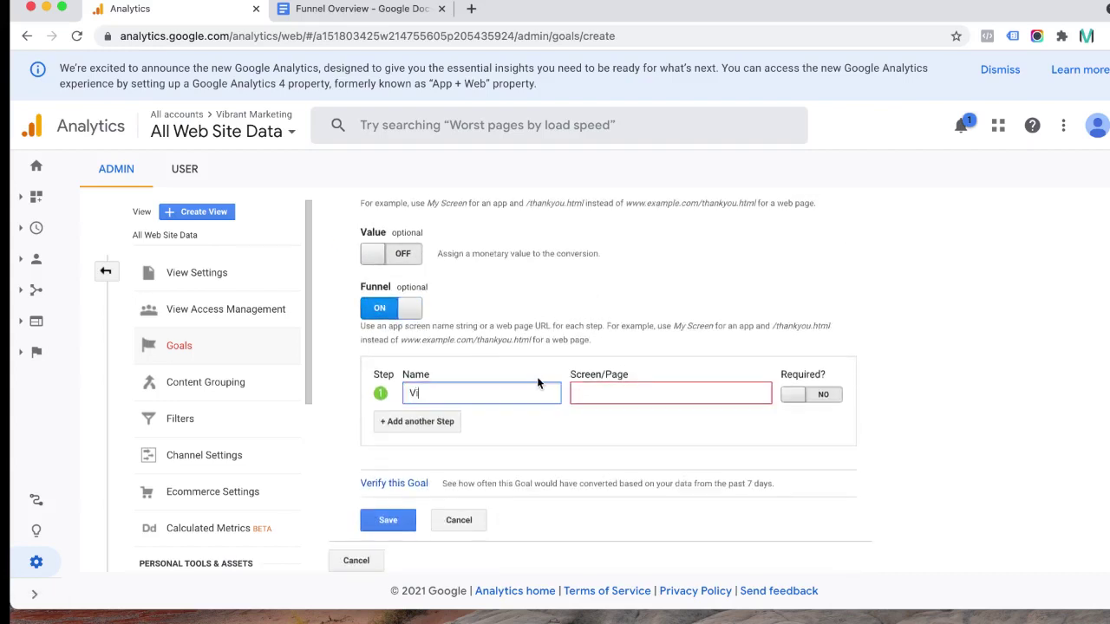
type("ew Sales Page")
left_click(596, 395)
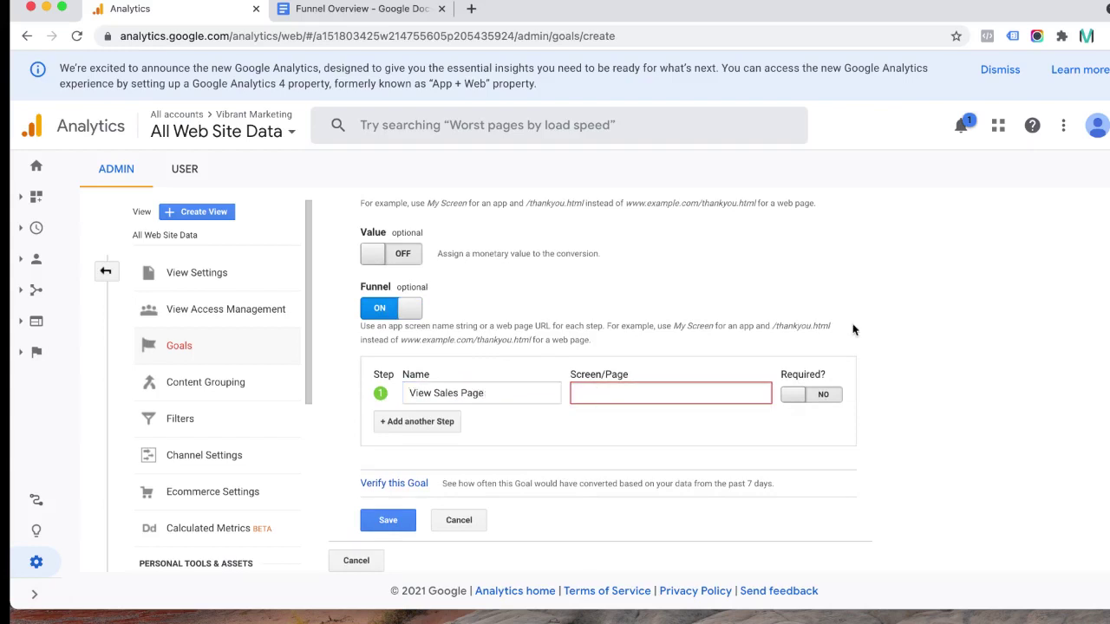
type("/")
key("ctrl+v")
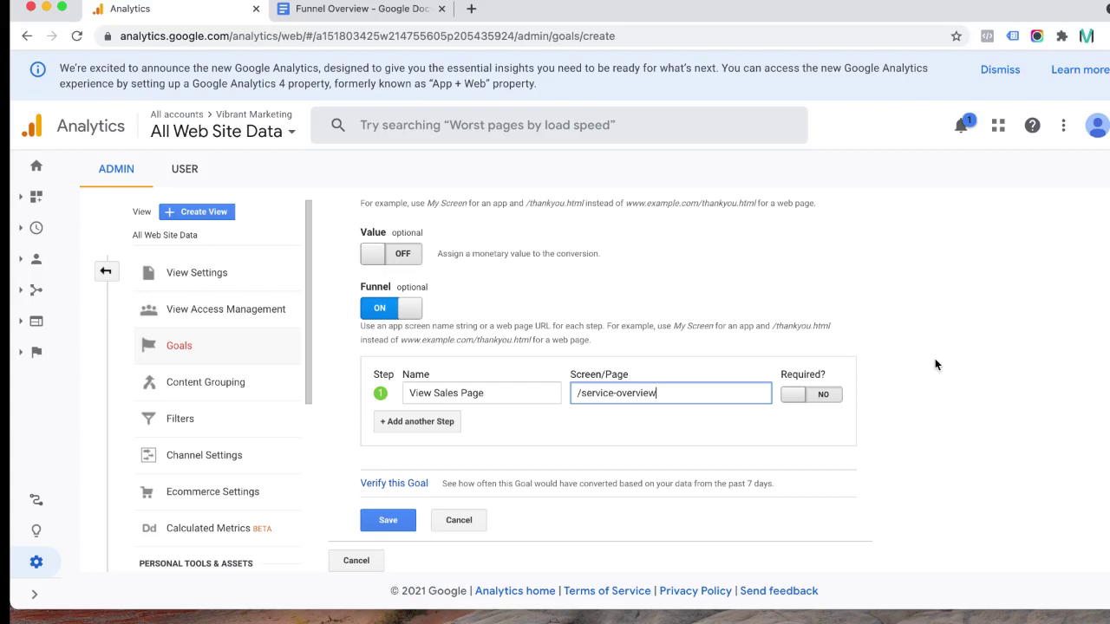
Switch to the Funnel Overview document and copy the /how-it-works path from the Step 2 line.
left_click(360, 8)
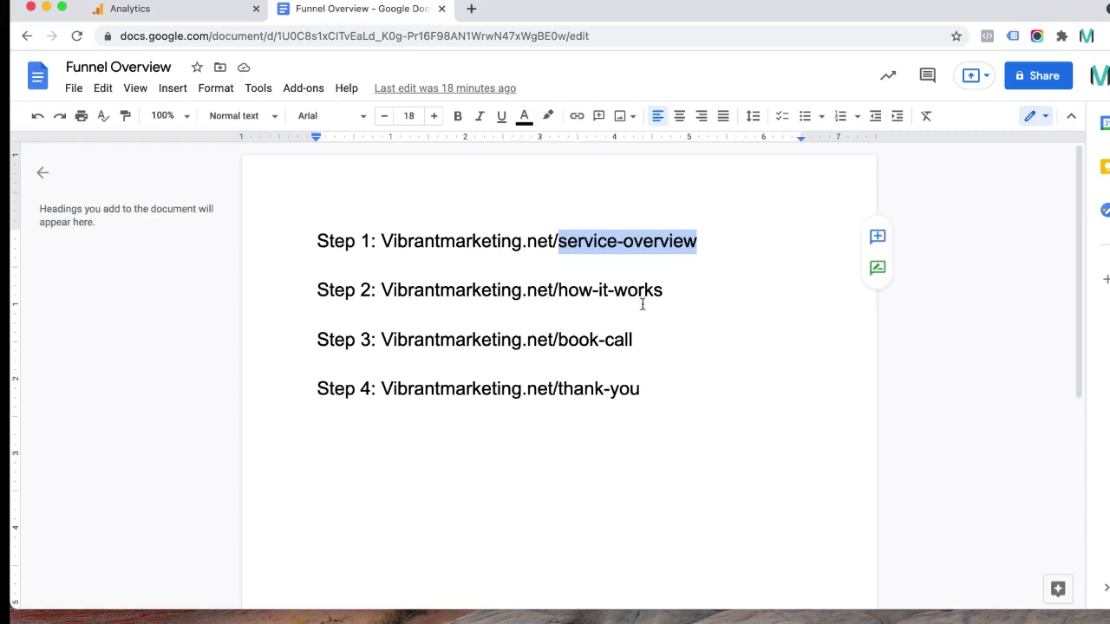
left_click_drag(555, 288, 664, 289)
right_click(664, 289)
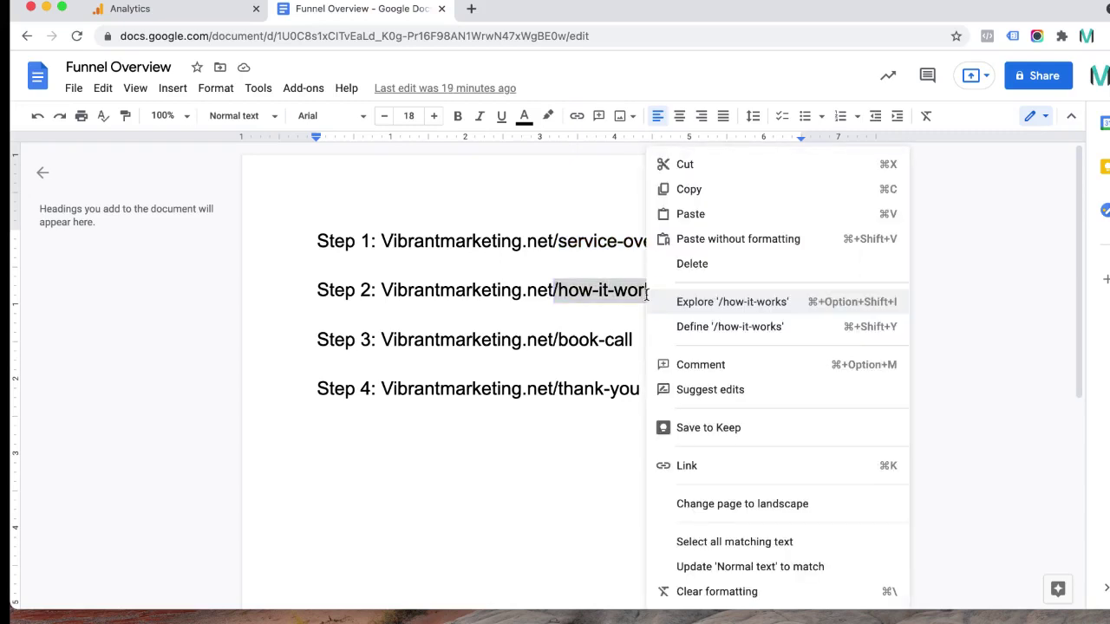
left_click(690, 189)
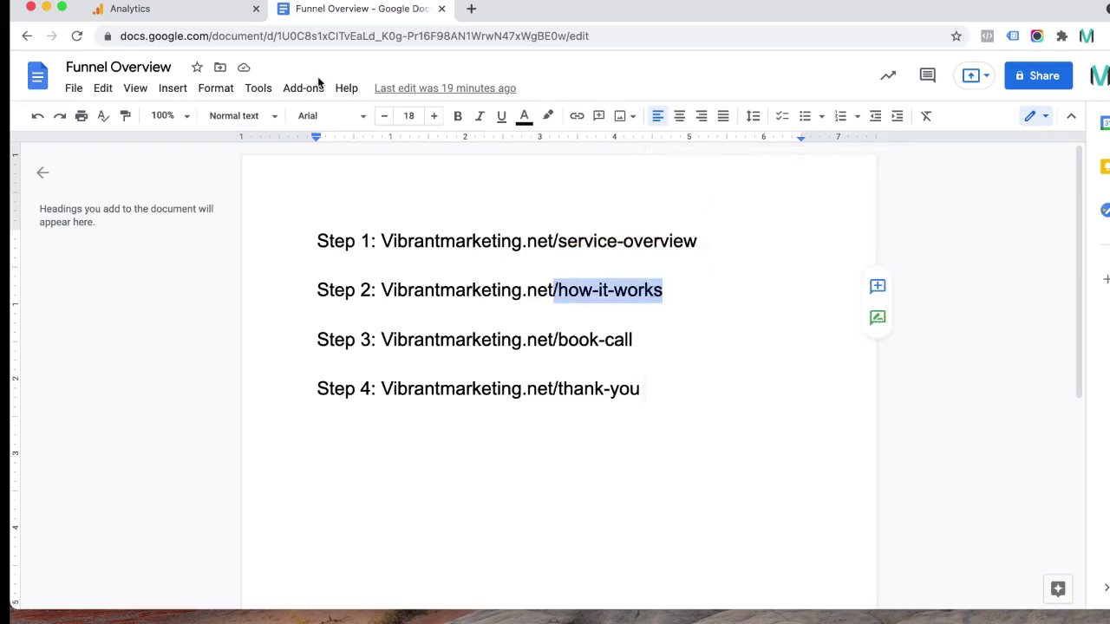
Back in Google Analytics, make funnel step 1 required and add step 2, "View How it Works Page", with the page /how-it-works.
left_click(160, 9)
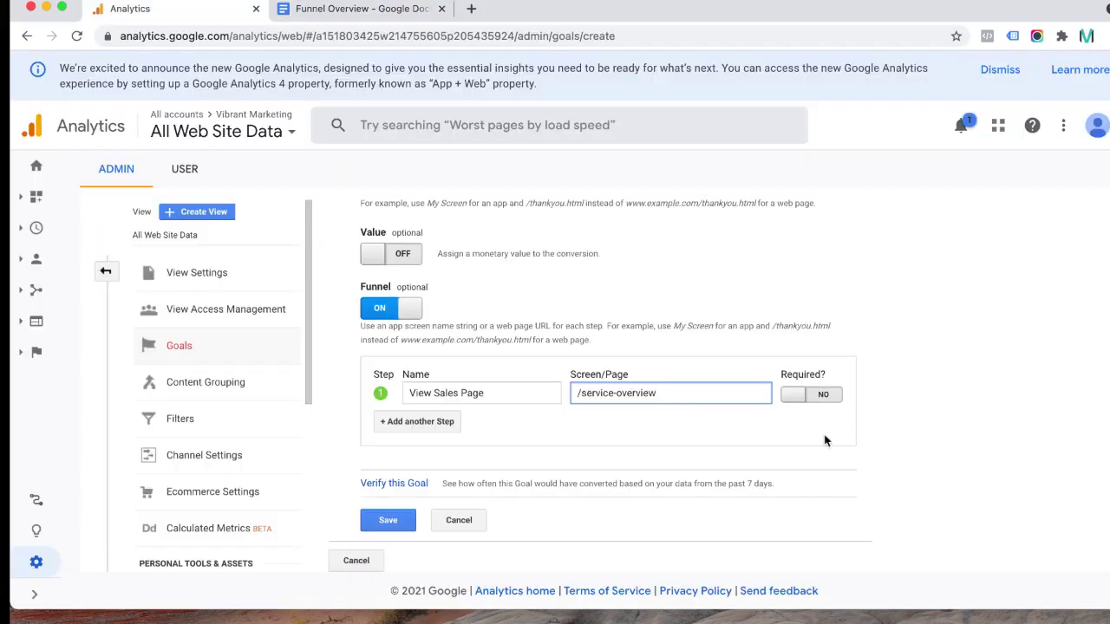
left_click(796, 395)
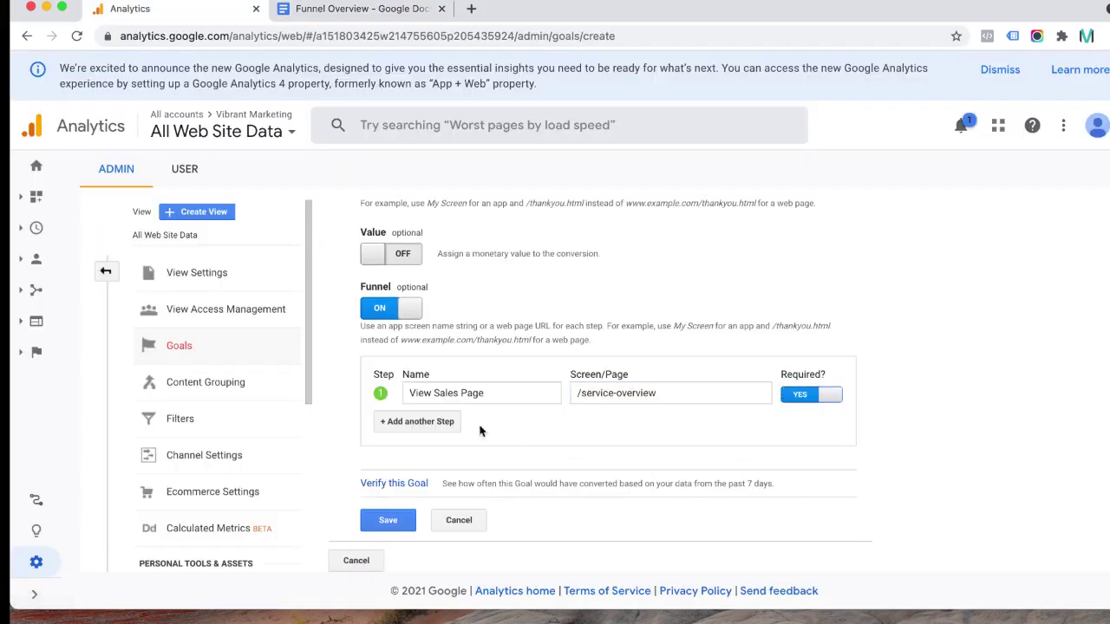
left_click(401, 423)
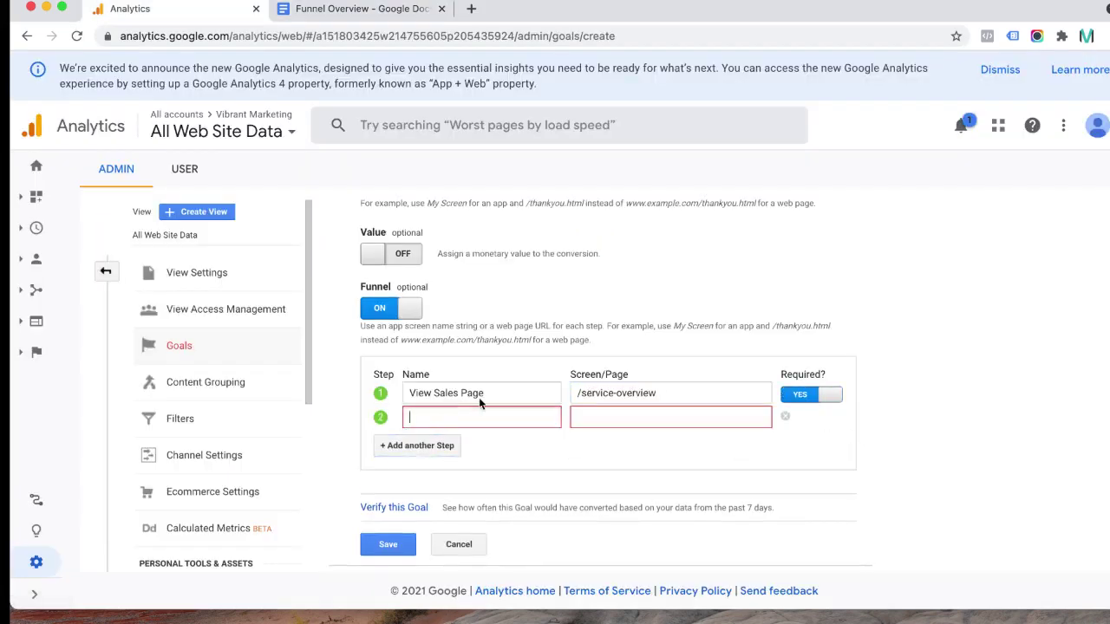
type("V")
key("BackSpace")
type("View How it Works Page")
key("Tab")
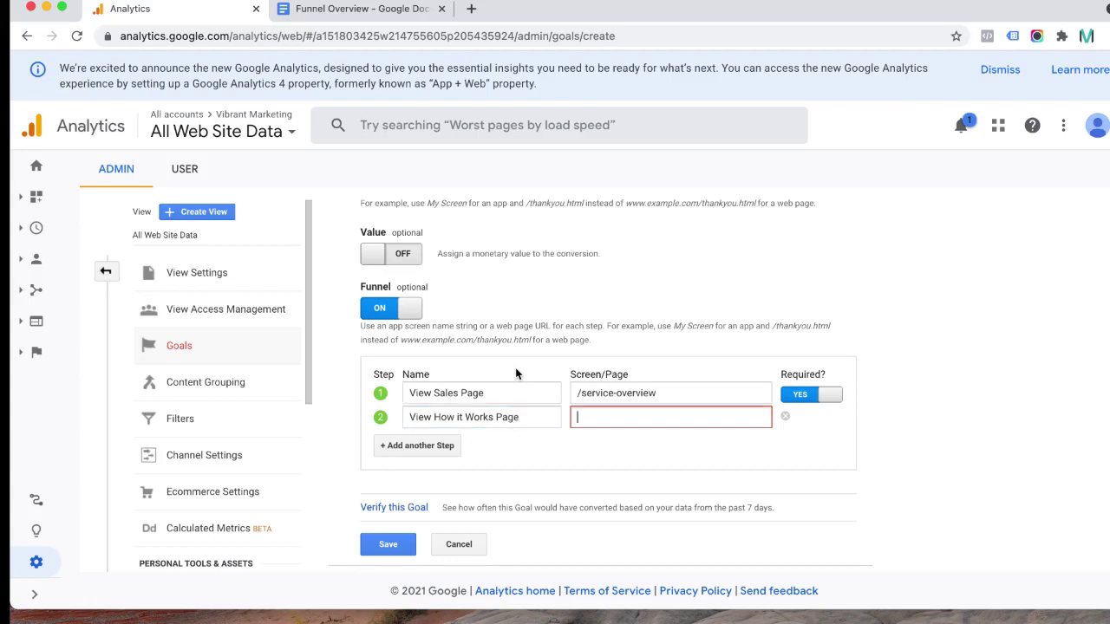
type("/how-it-works")
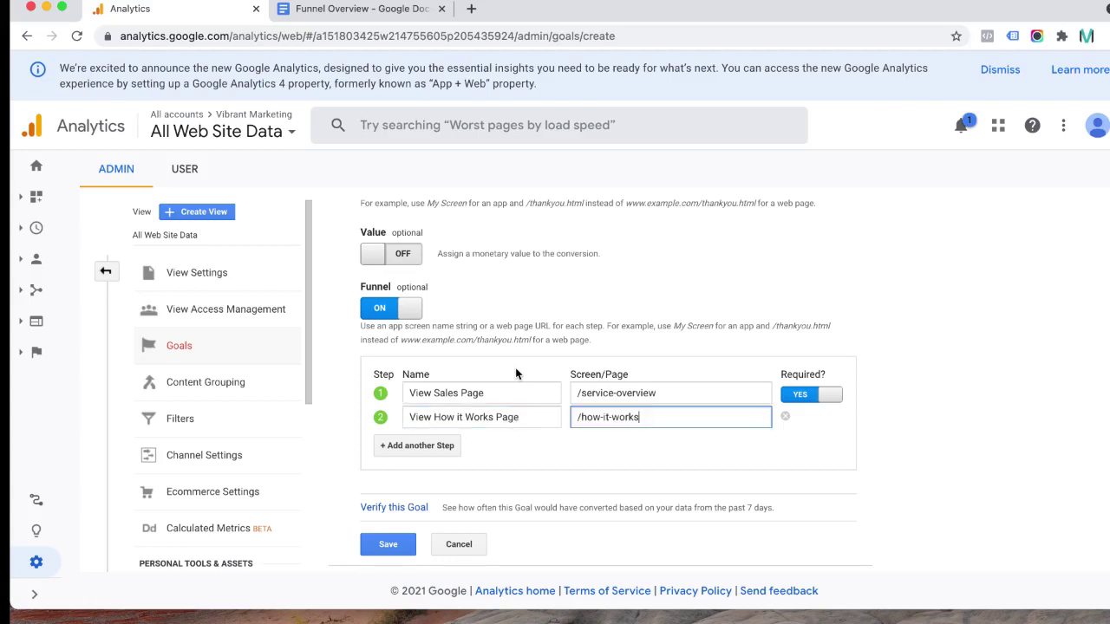
Add funnel step 3, "Book A Call Page", with the page /book-call copied from the Step 3 line of the Funnel Overview document.
left_click(405, 446)
left_click(452, 448)
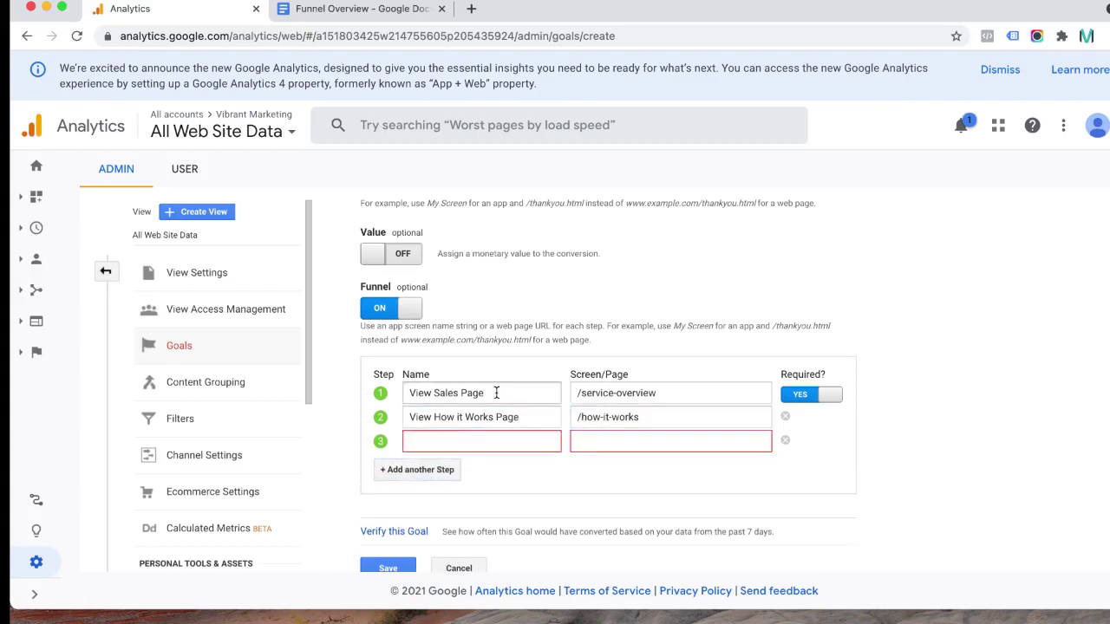
type("Book A Call Page")
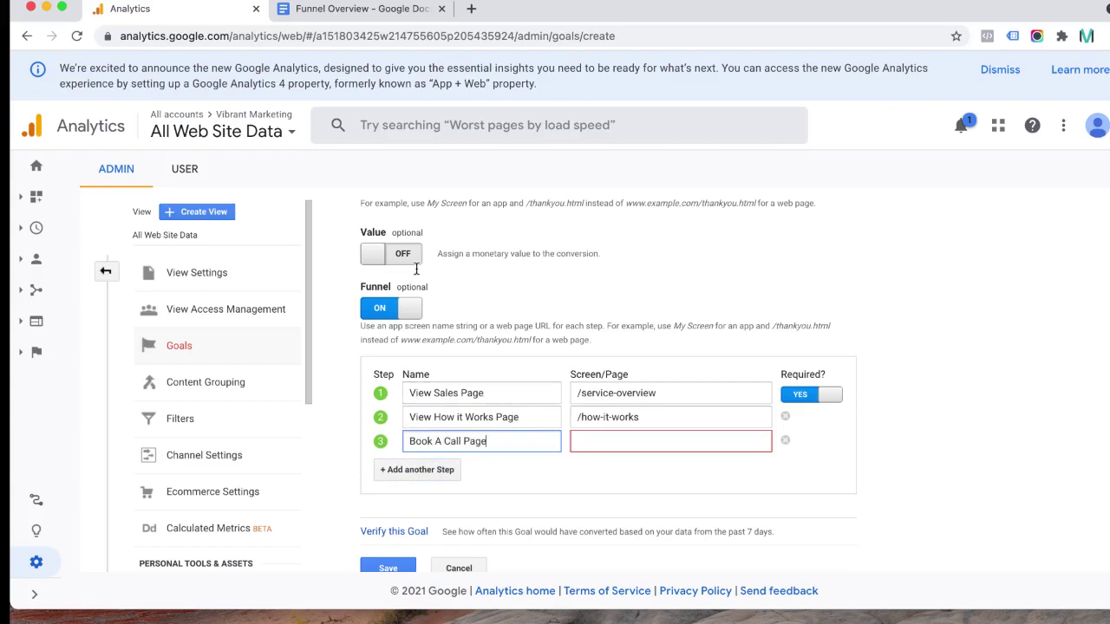
left_click(363, 10)
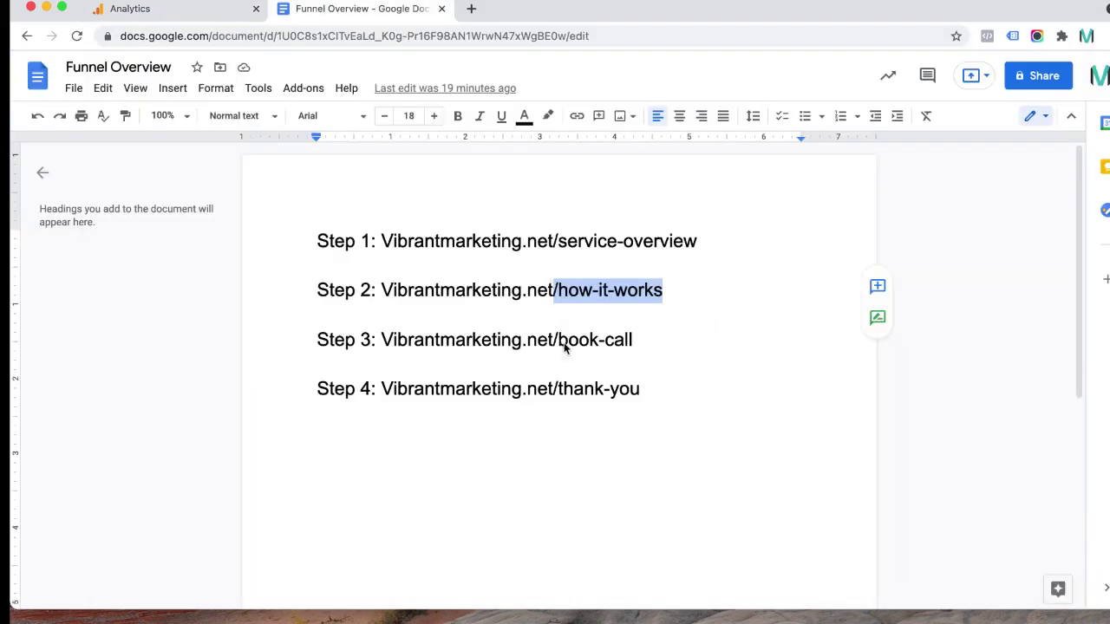
left_click_drag(553, 340, 631, 340)
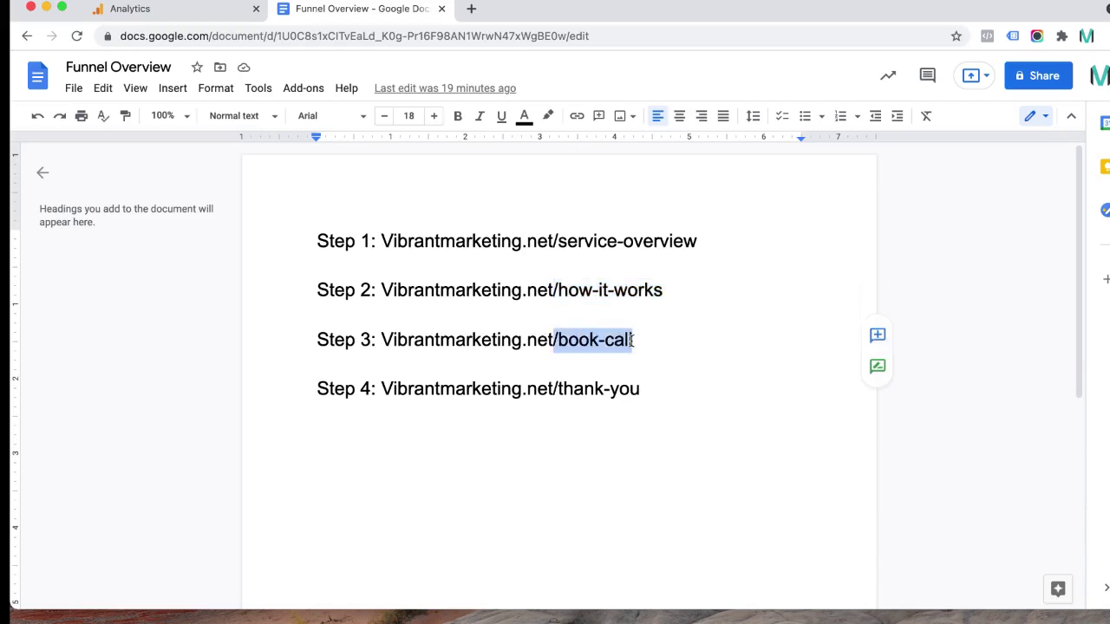
key("ctrl+shift+Tab")
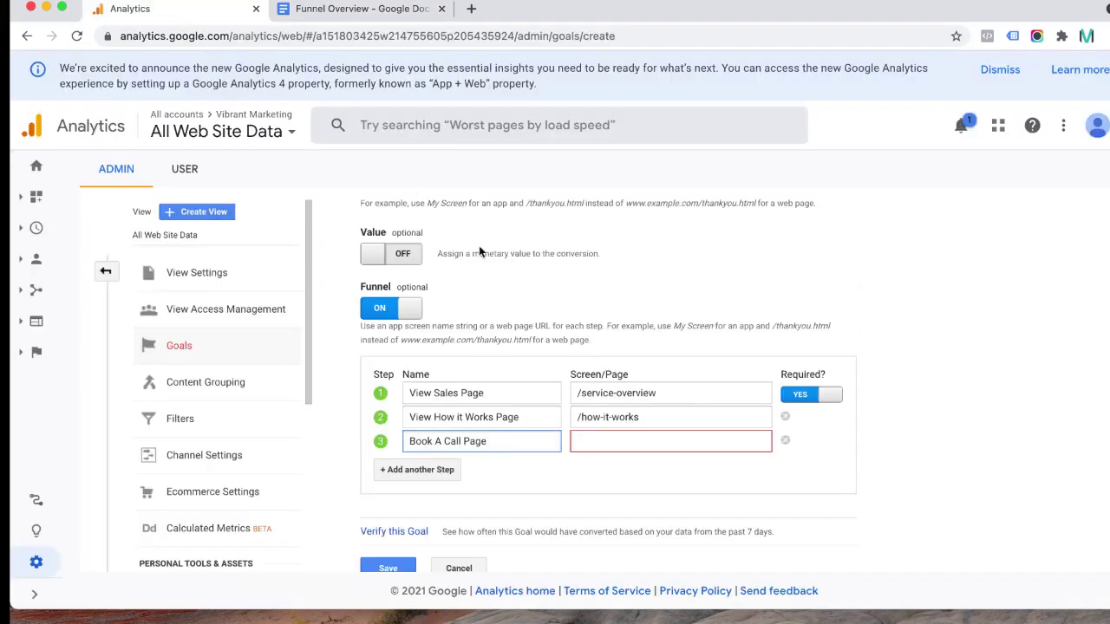
left_click(637, 440)
right_click(643, 443)
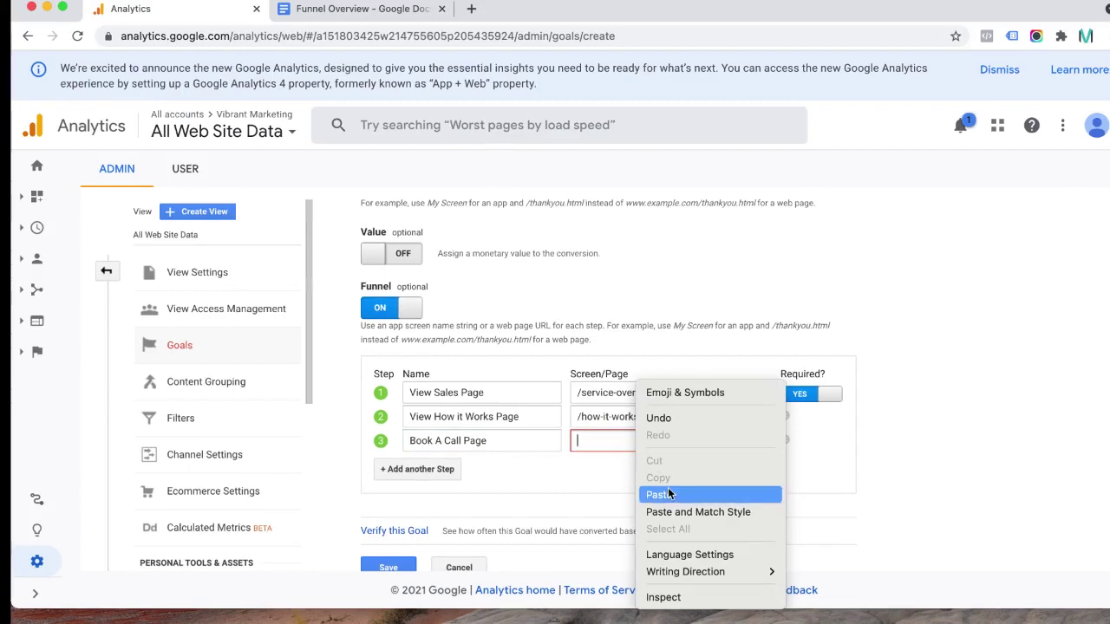
key("Return")
Add funnel step 4, "Thank You Page", with the page /thank-you copied from the Step 4 line of the Funnel Overview document.
left_click(438, 469)
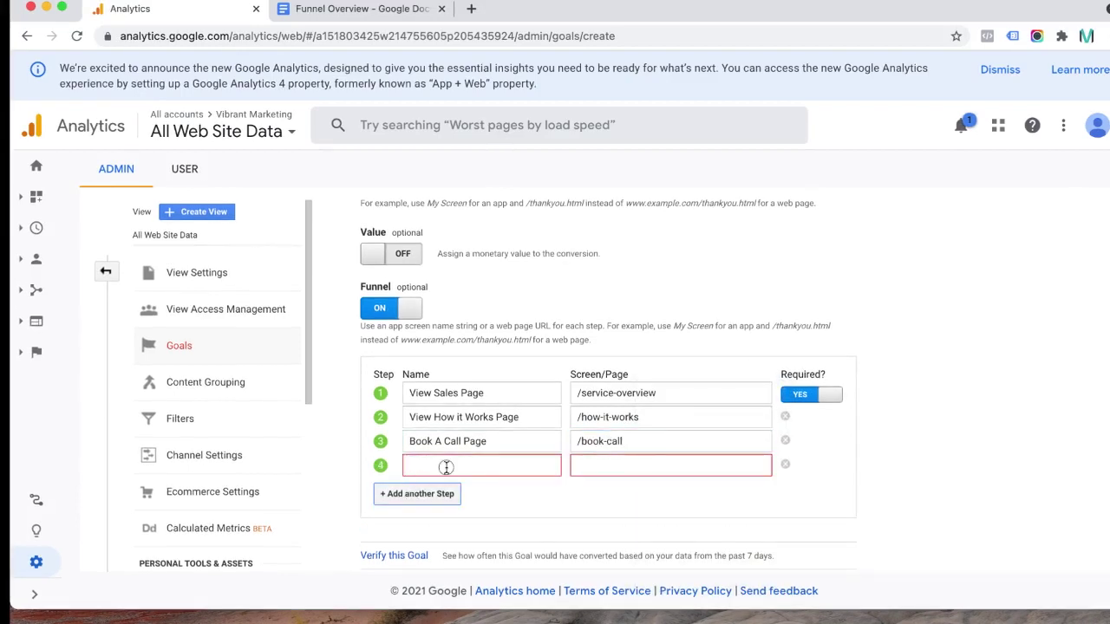
left_click(447, 467)
type("Thank You Page")
left_click(659, 472)
left_click(361, 10)
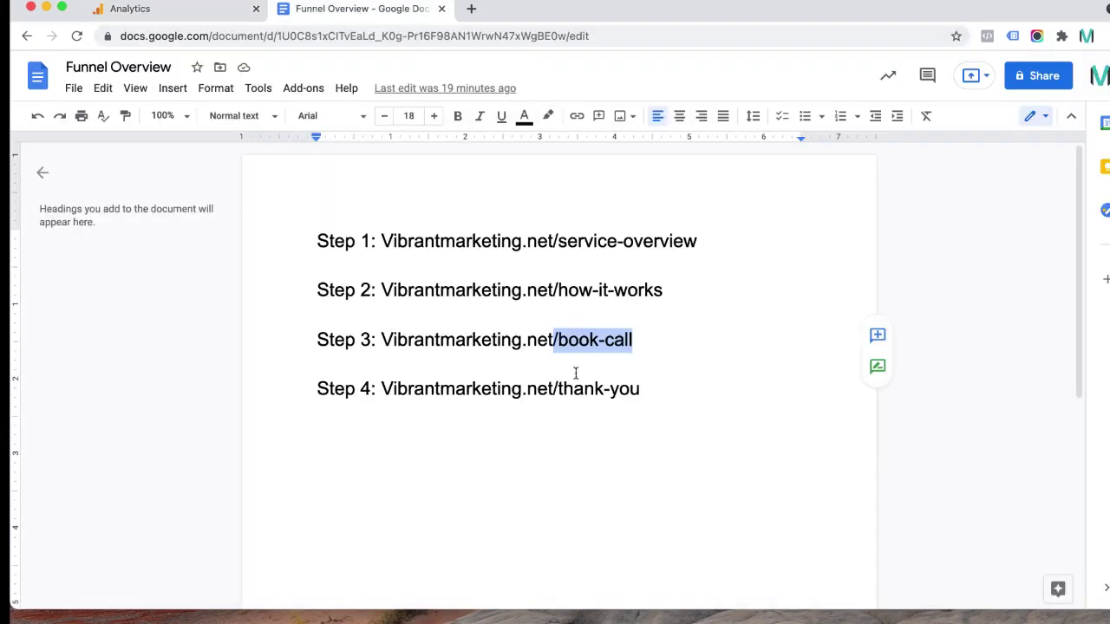
left_click_drag(553, 390, 642, 392)
right_click(595, 389)
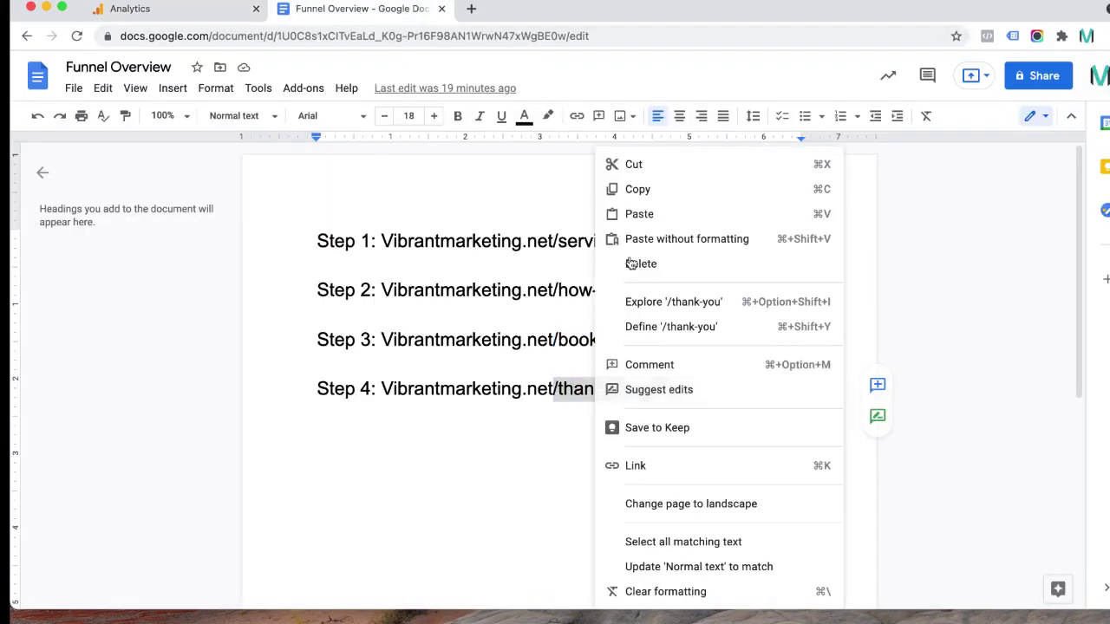
left_click(626, 191)
left_click(154, 9)
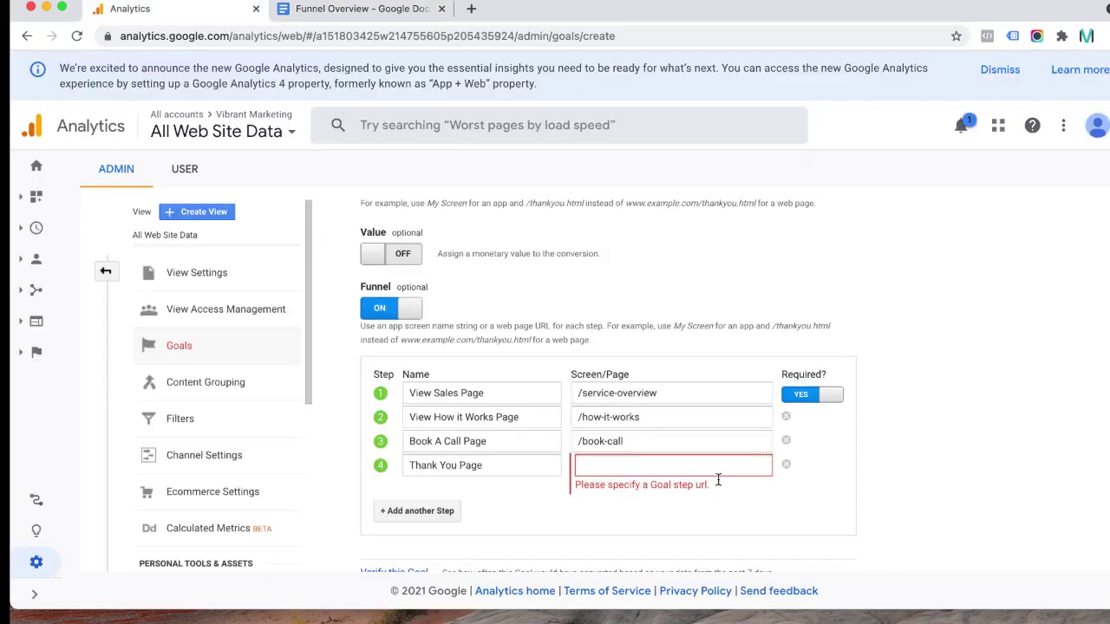
left_click(673, 473)
key("ctrl+v")
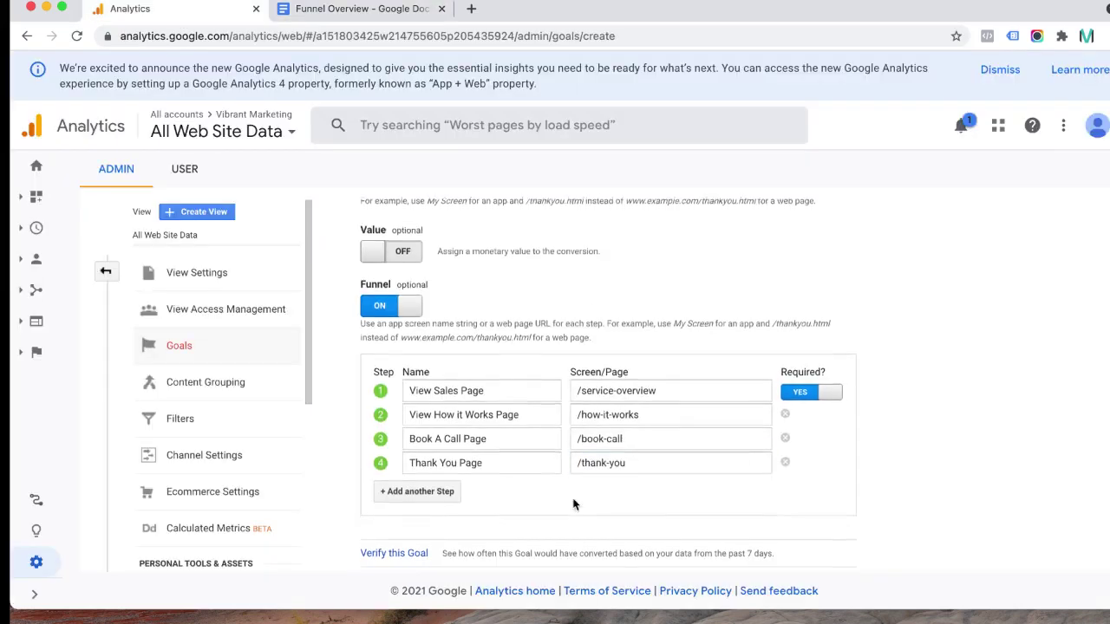
Verify the goal against the past 7 days of data, save it and finish the goal setup.
scroll(542, 484, "down", 2)
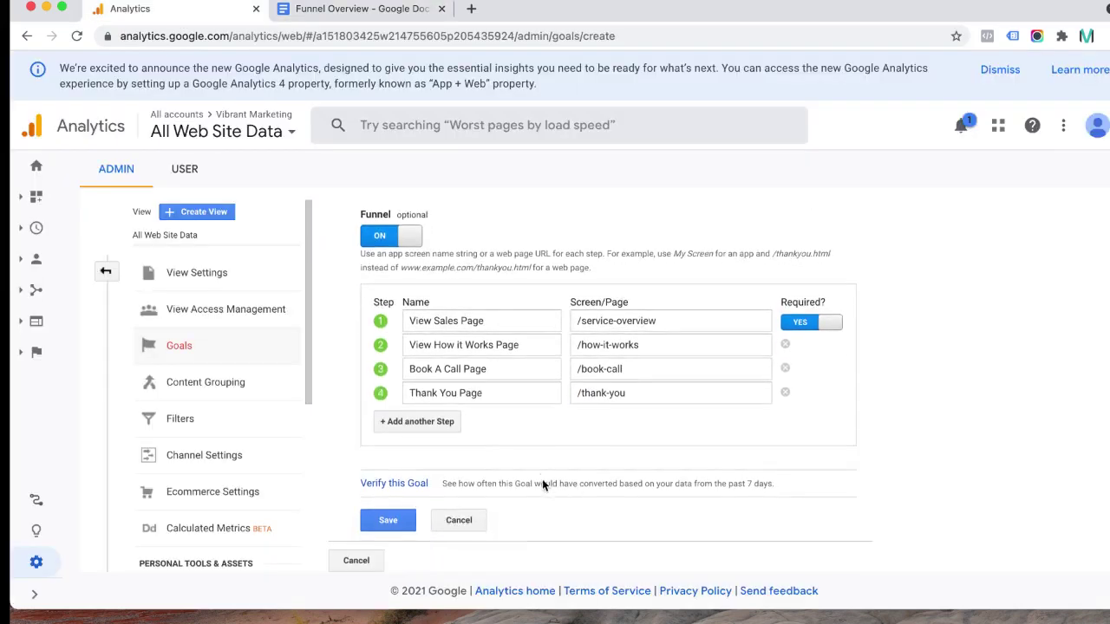
left_click(394, 483)
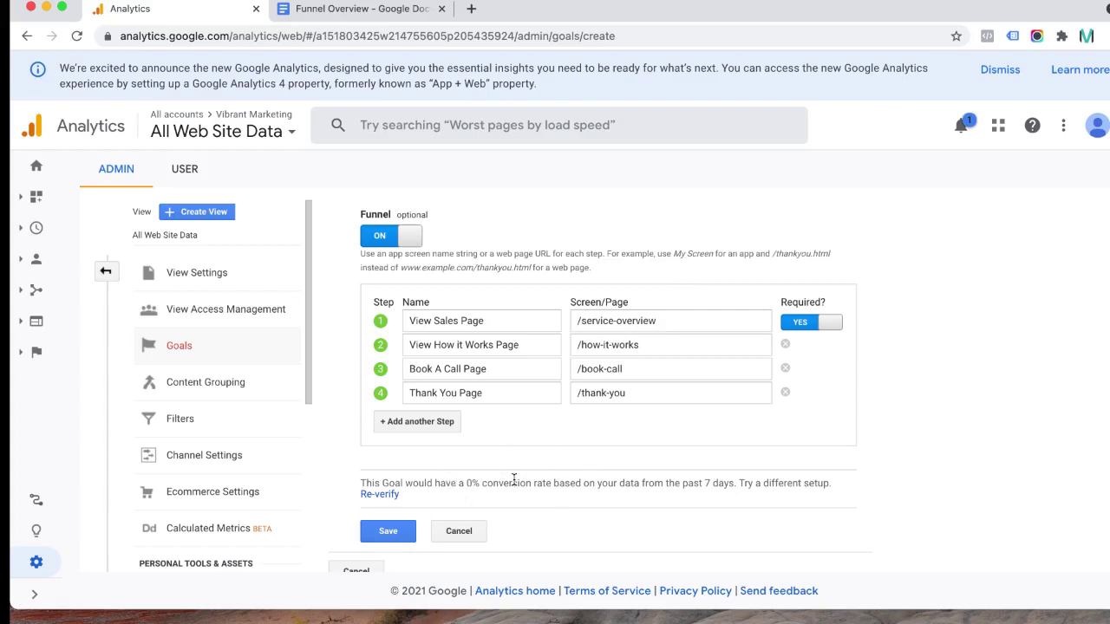
left_click(401, 532)
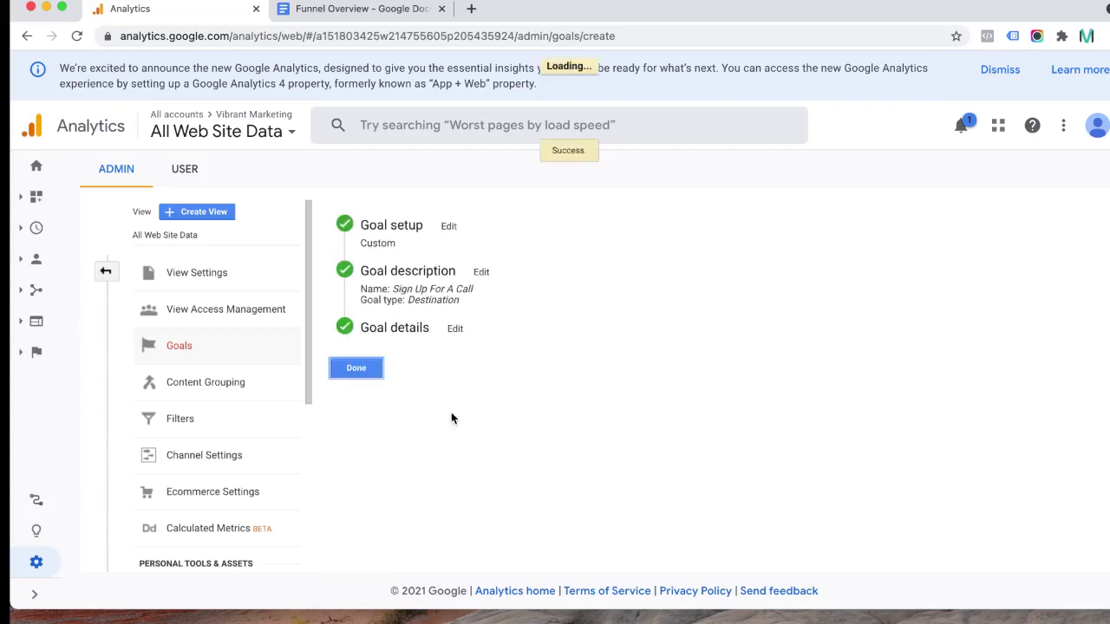
left_click(362, 373)
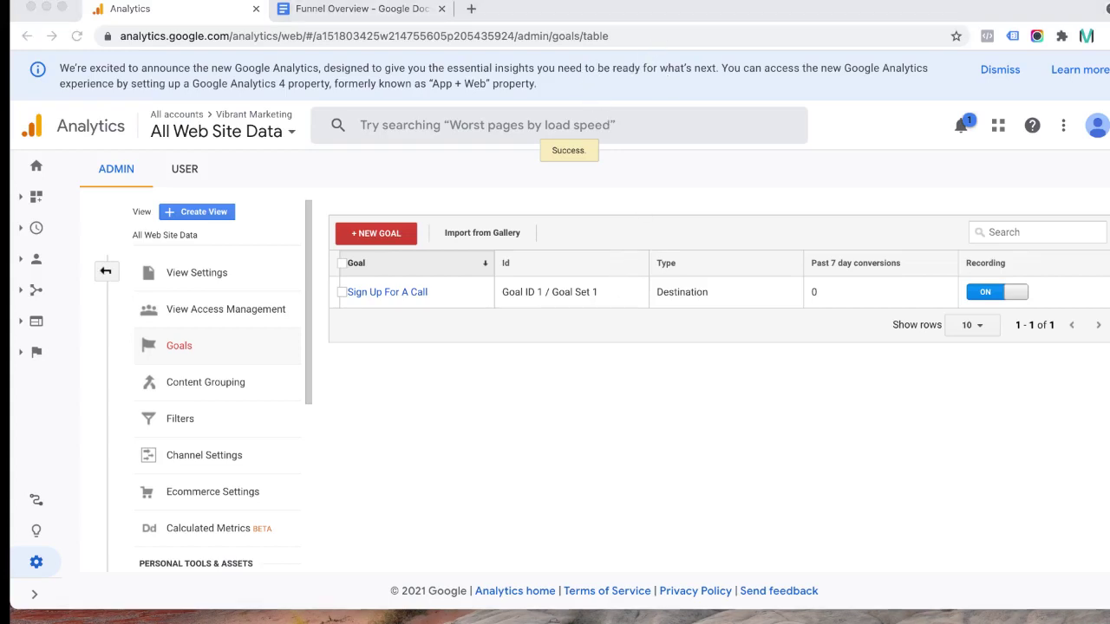
Open the Funnel Visualization report for the conversion goals.
left_click(35, 360)
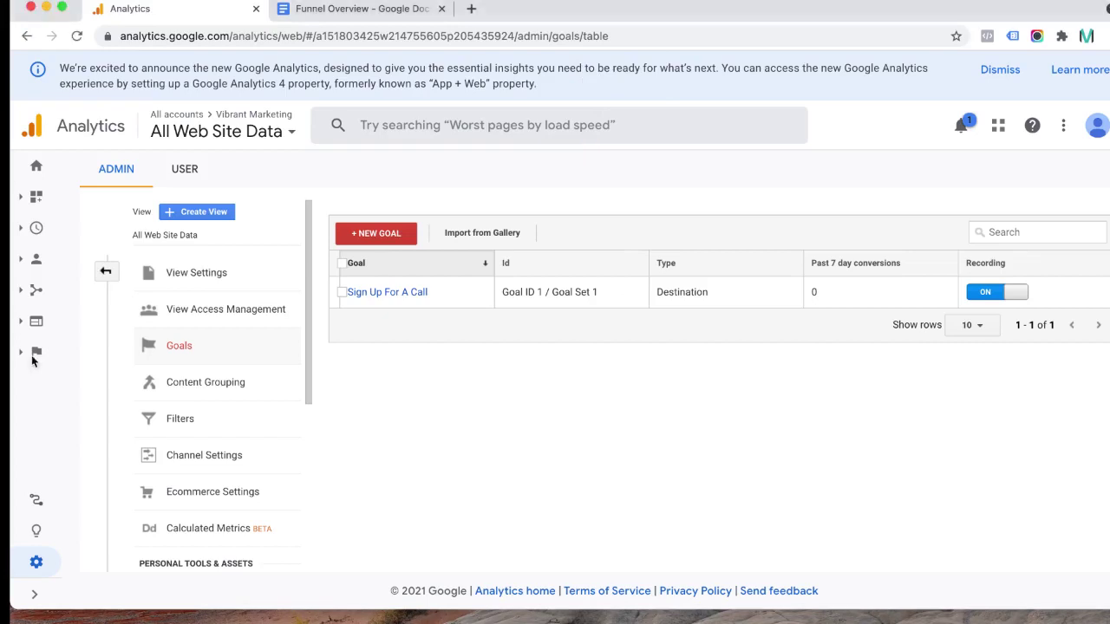
left_click(36, 355)
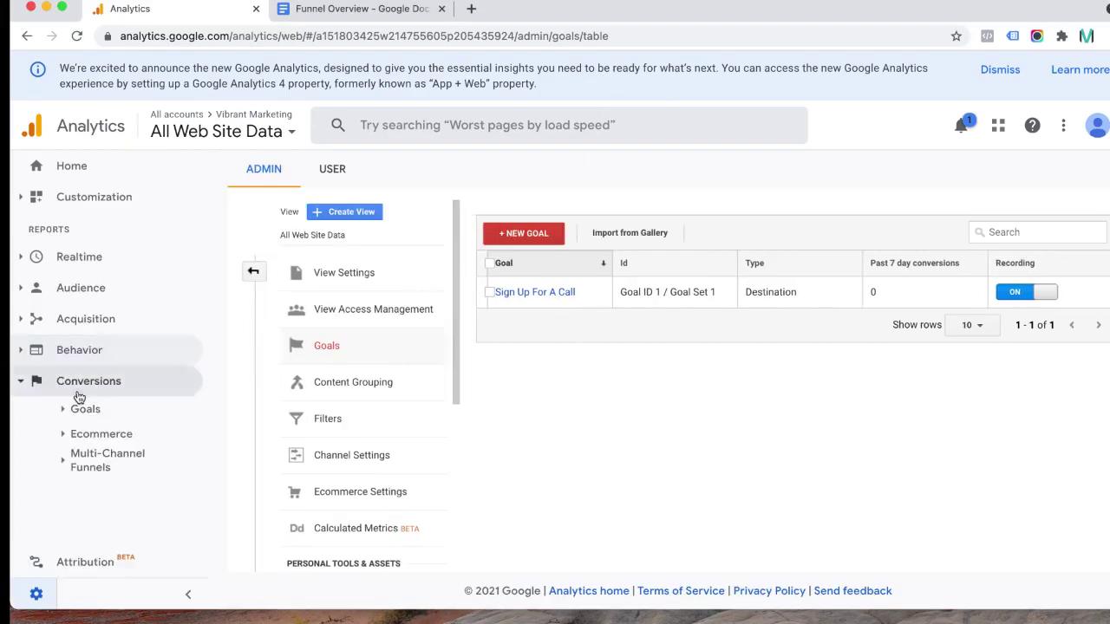
left_click(85, 407)
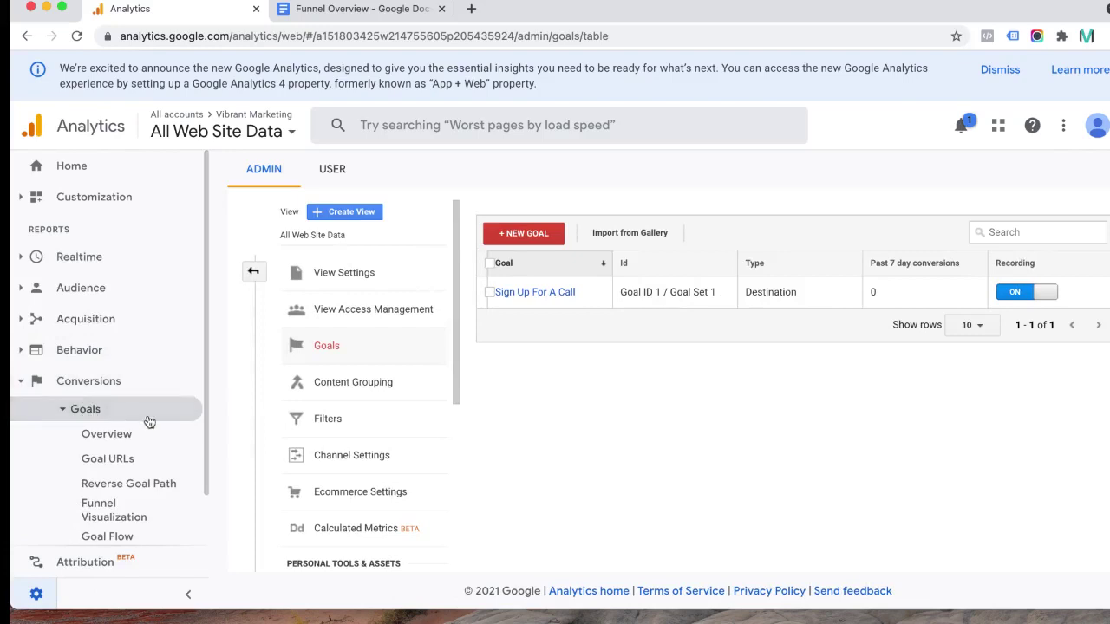
scroll(165, 433, "down", 1)
left_click(112, 455)
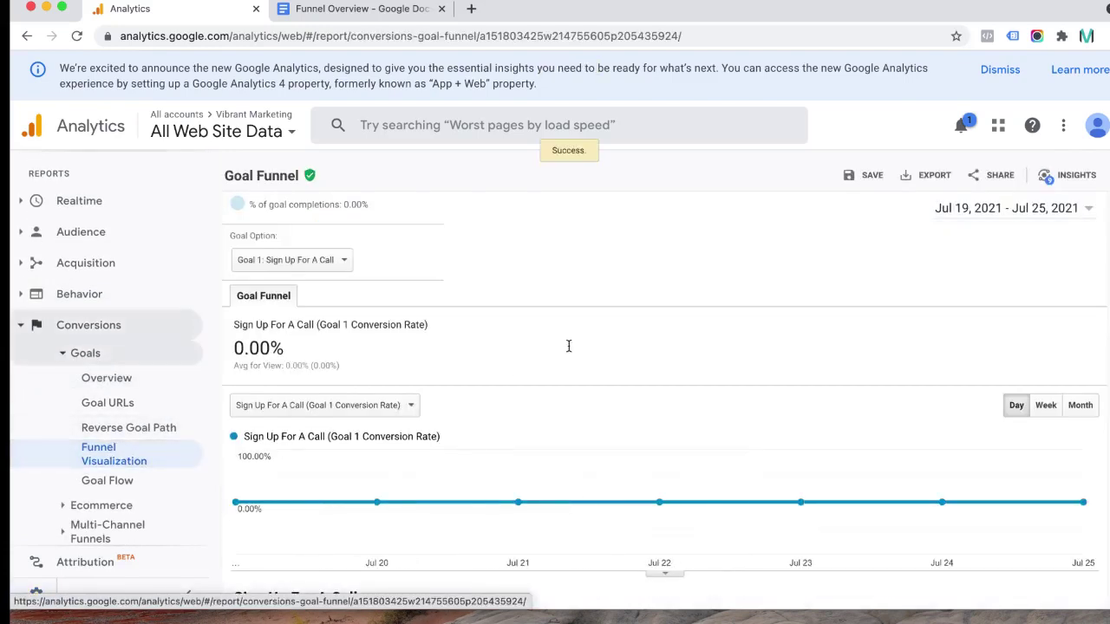
Examine the Sign Up For A Call funnel, from View Sales Page through each page step to goal completion.
scroll(645, 309, "down", 5)
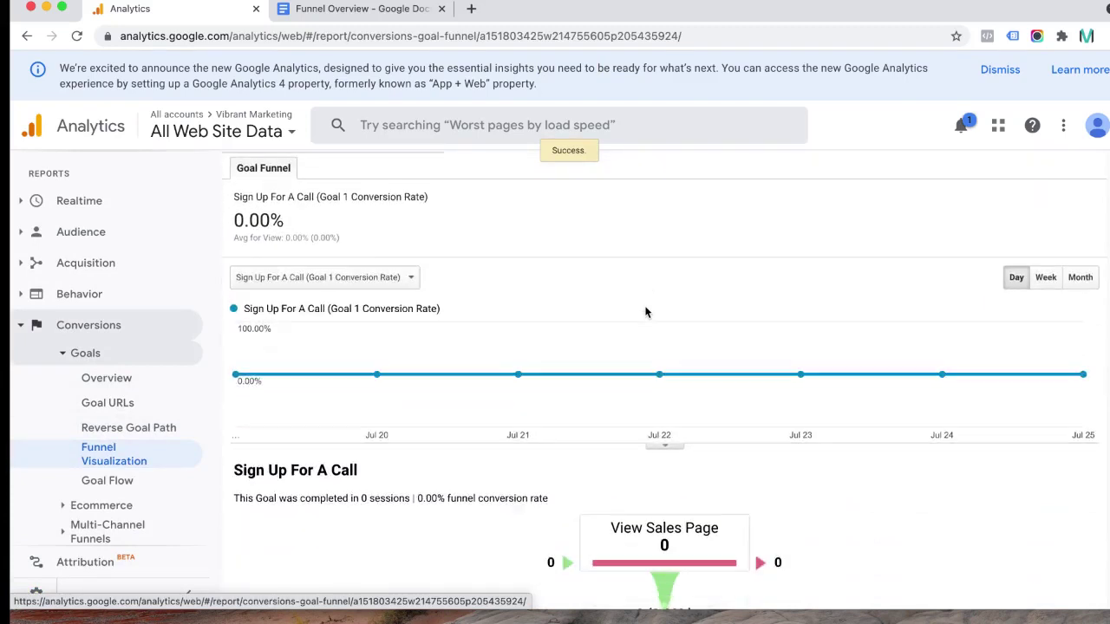
scroll(645, 312, "down", 4)
scroll(505, 324, "down", 1)
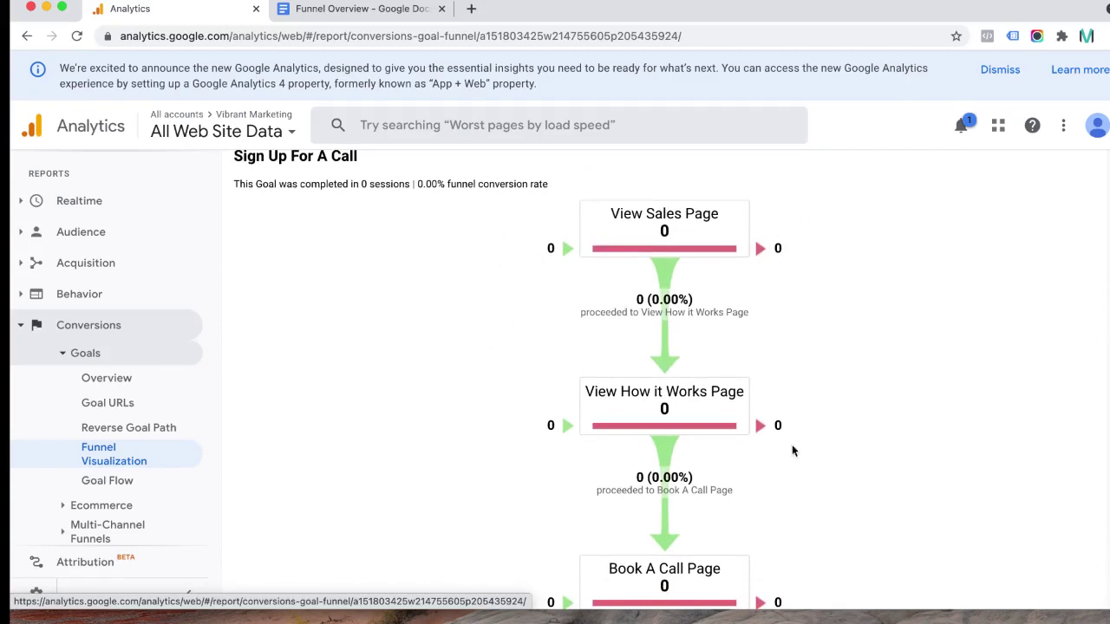
scroll(452, 417, "down", 4)
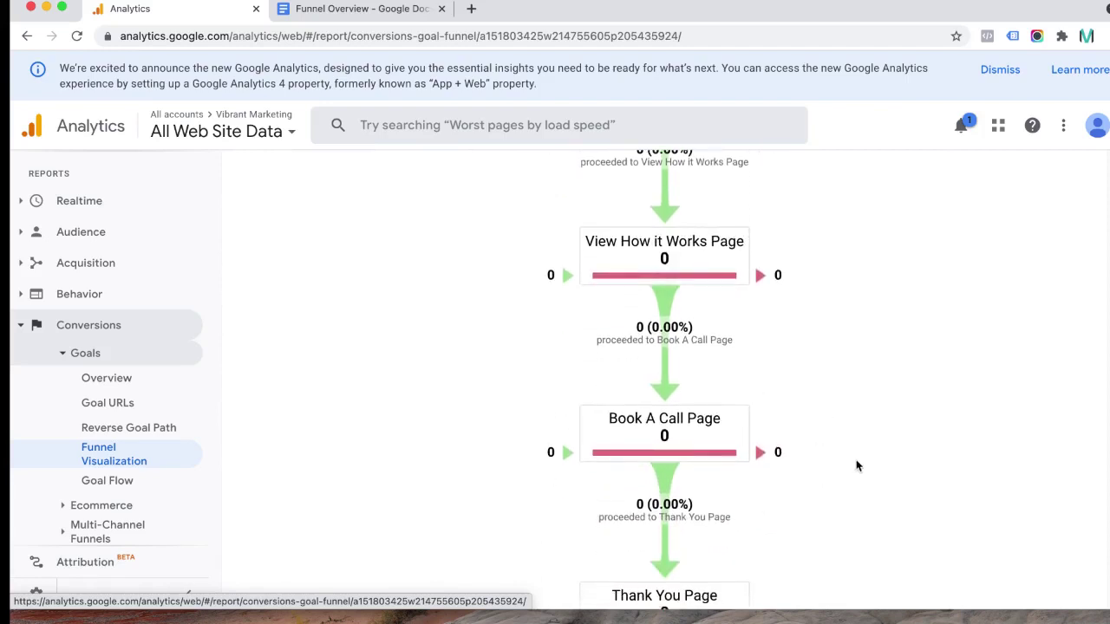
scroll(858, 464, "down", 4)
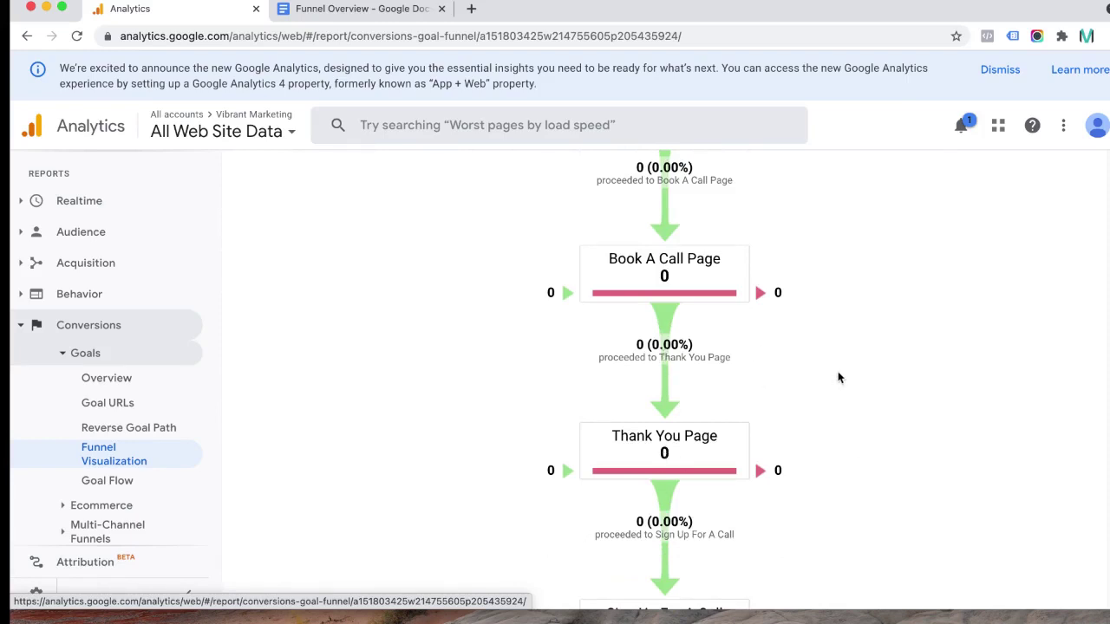
scroll(872, 389, "up", 1)
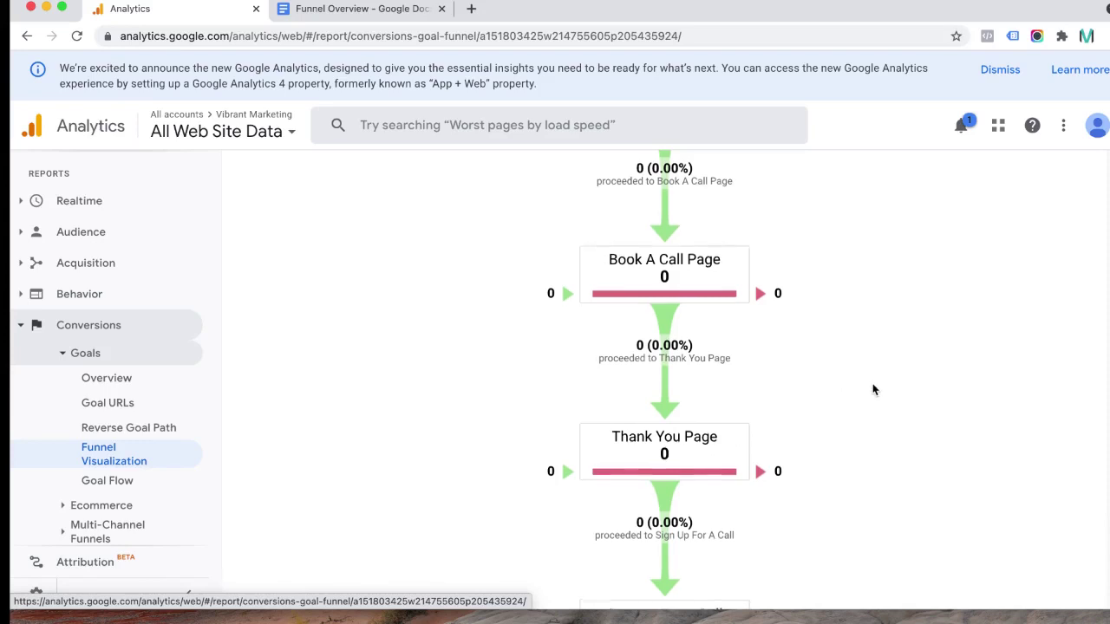
scroll(874, 389, "down", 1)
scroll(873, 389, "down", 1)
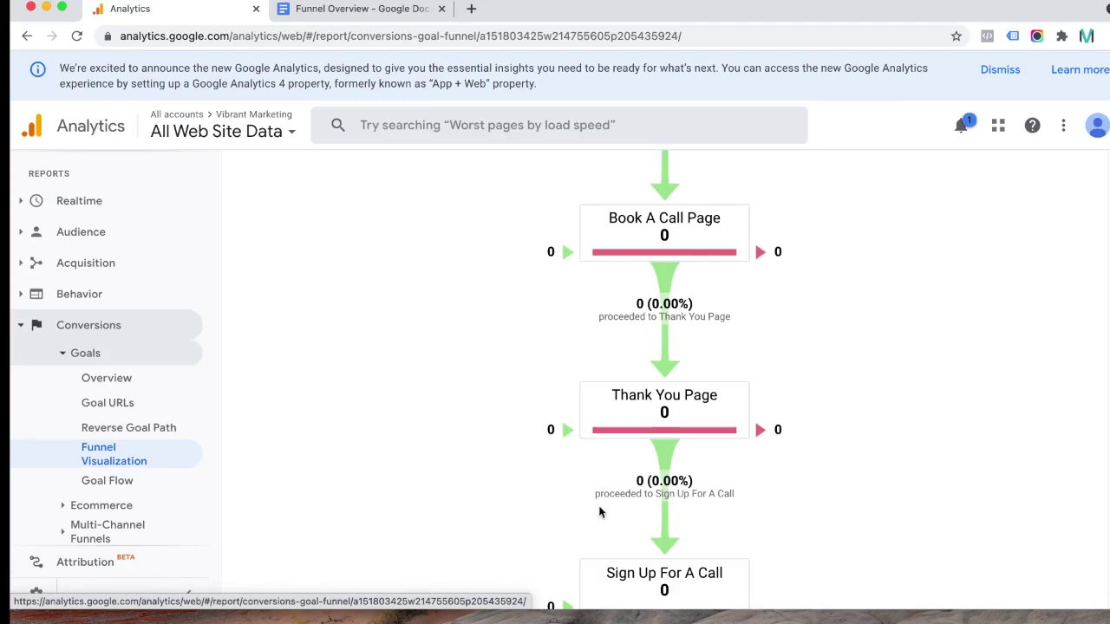
scroll(598, 511, "down", 3)
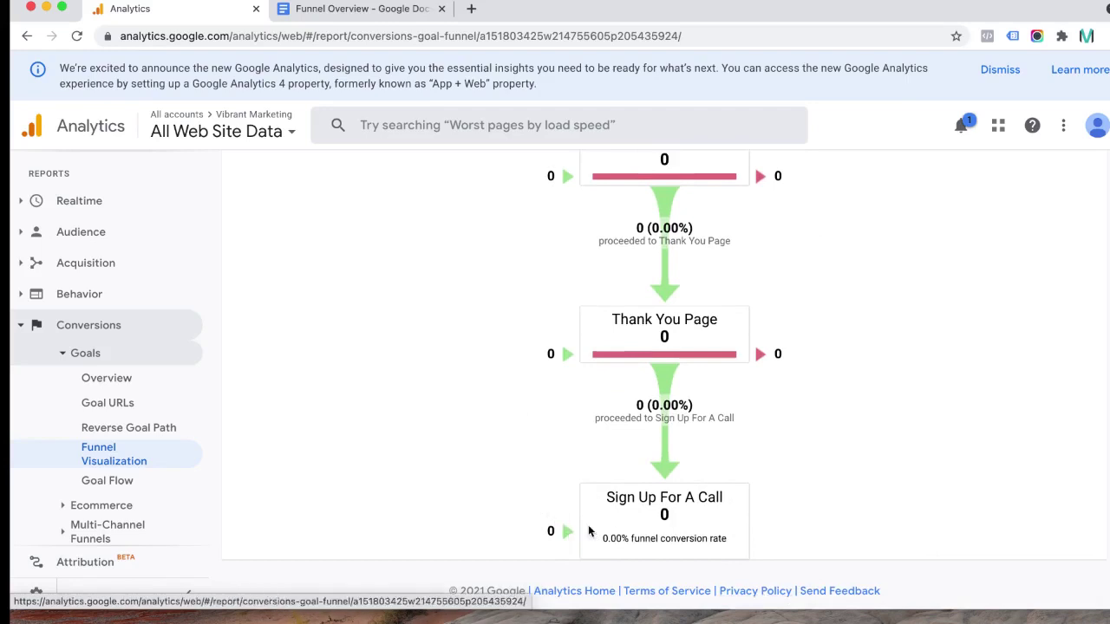
scroll(539, 313, "up", 4)
scroll(537, 312, "up", 8)
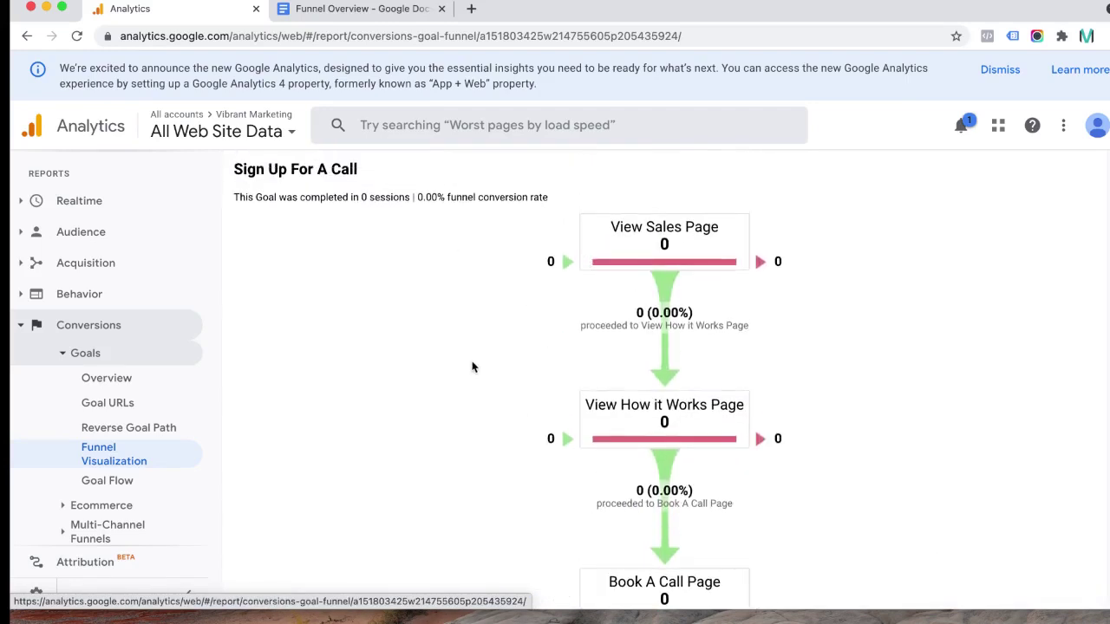
scroll(472, 367, "down", 10)
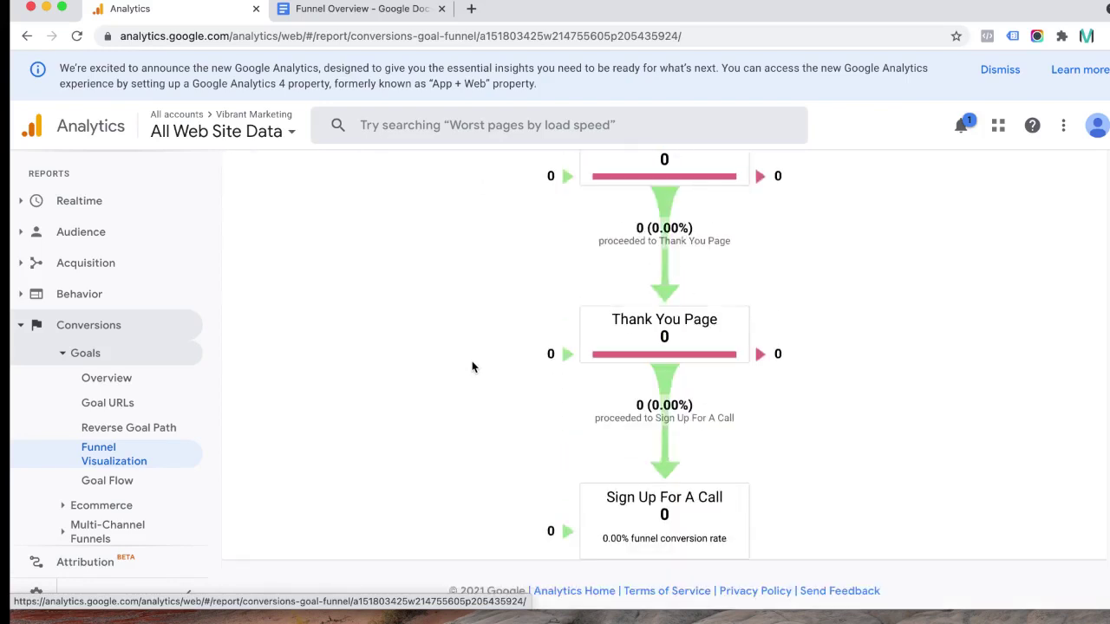